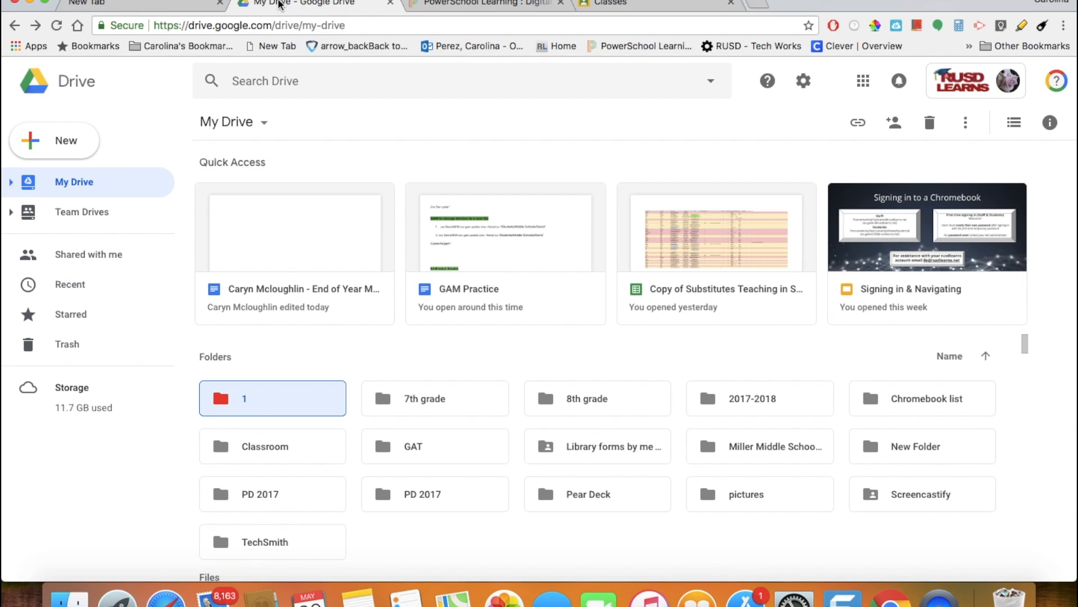
Create a folder named "2017-2018 School Year" in My Drive
click(52, 150)
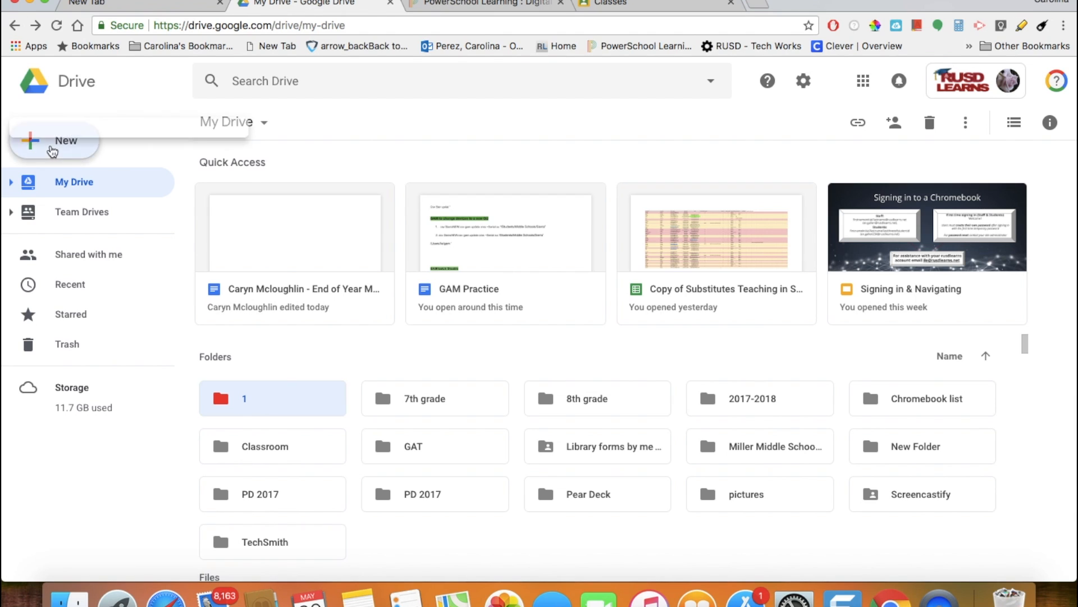
click(54, 148)
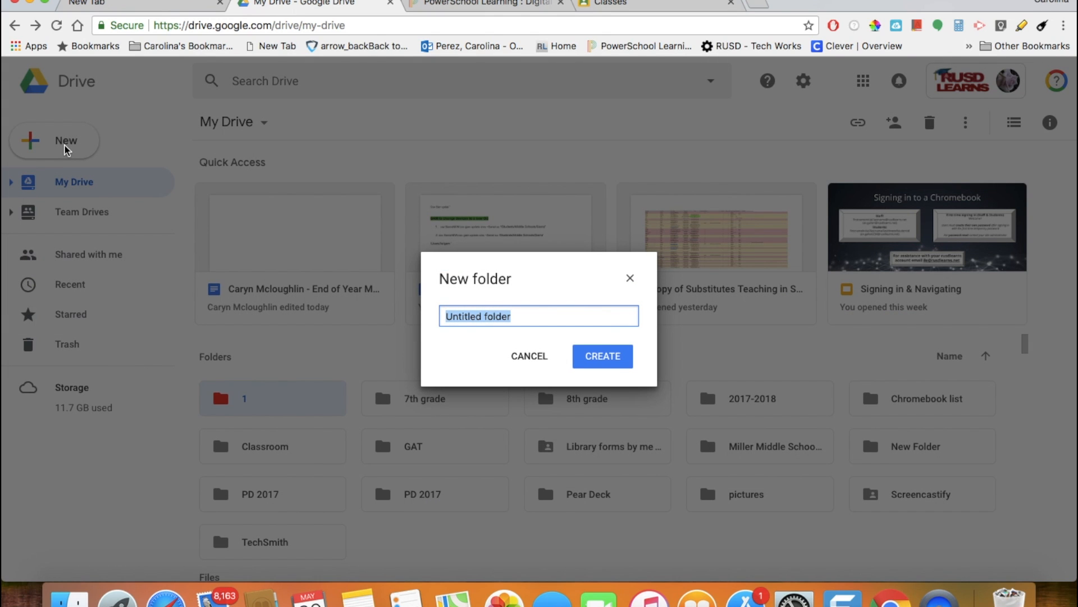
text(2017-29)
key(BackSpace)
text(018)
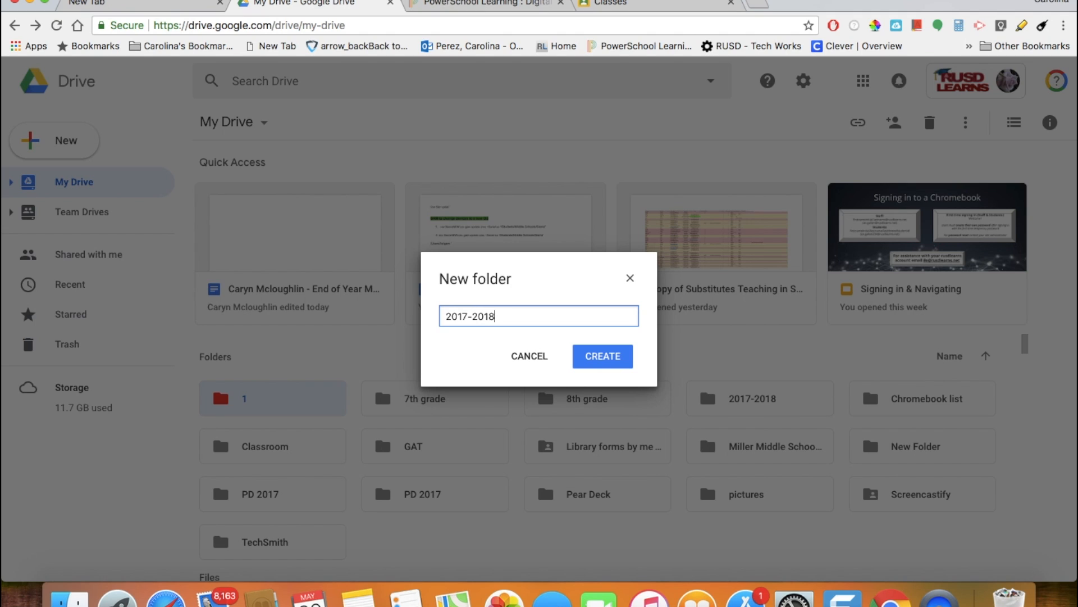
text( School Year)
click(584, 360)
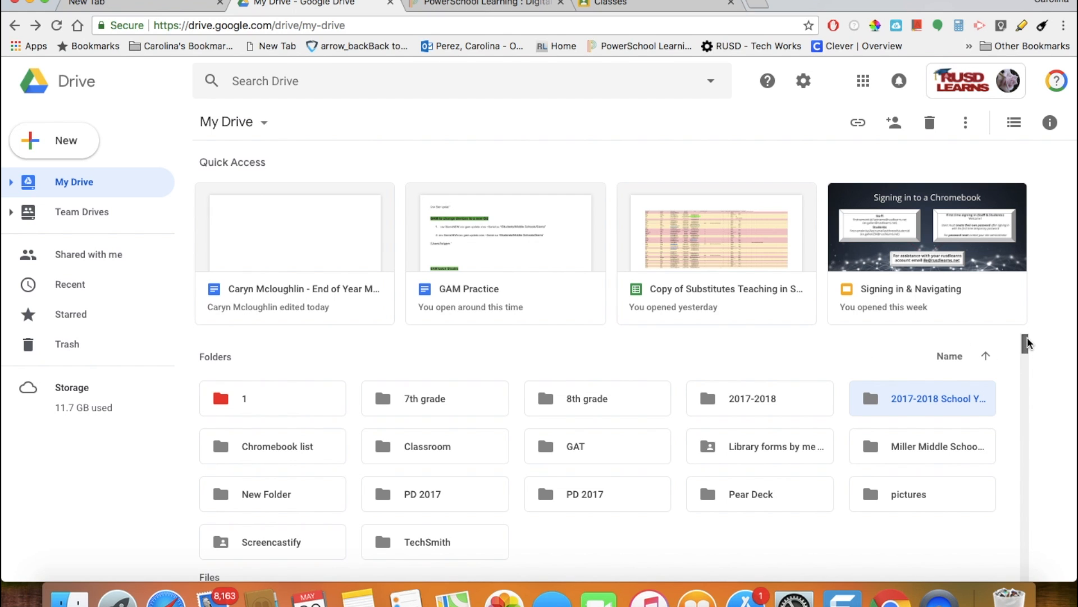
Move the document "Copy of What did the Aleut Tribe live in" from My Drive into the 2017-2018 School Year folder
scroll(1027, 344, down, 10)
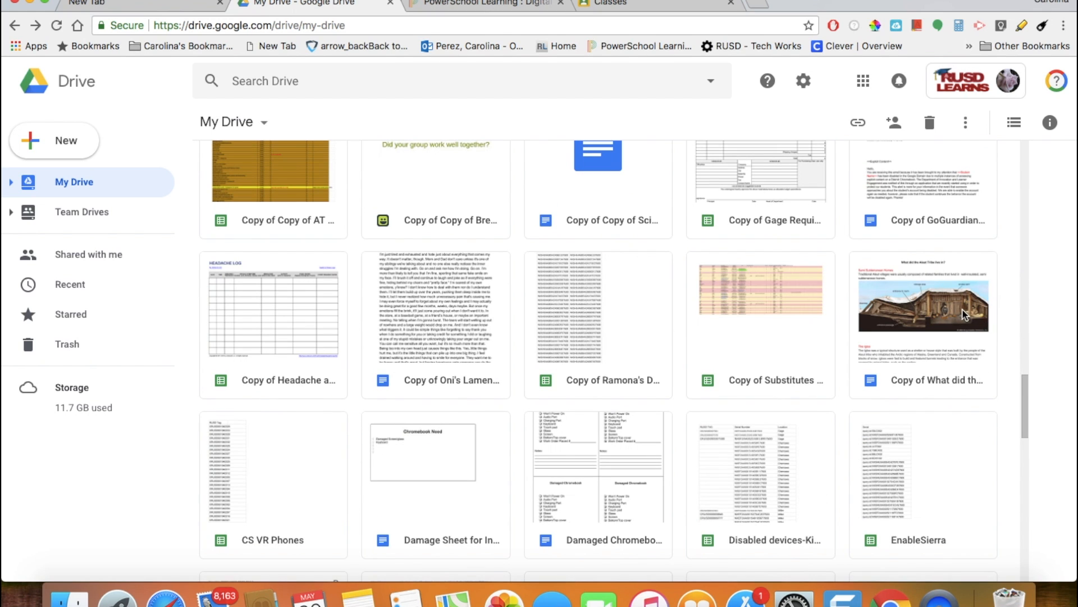
click(961, 309)
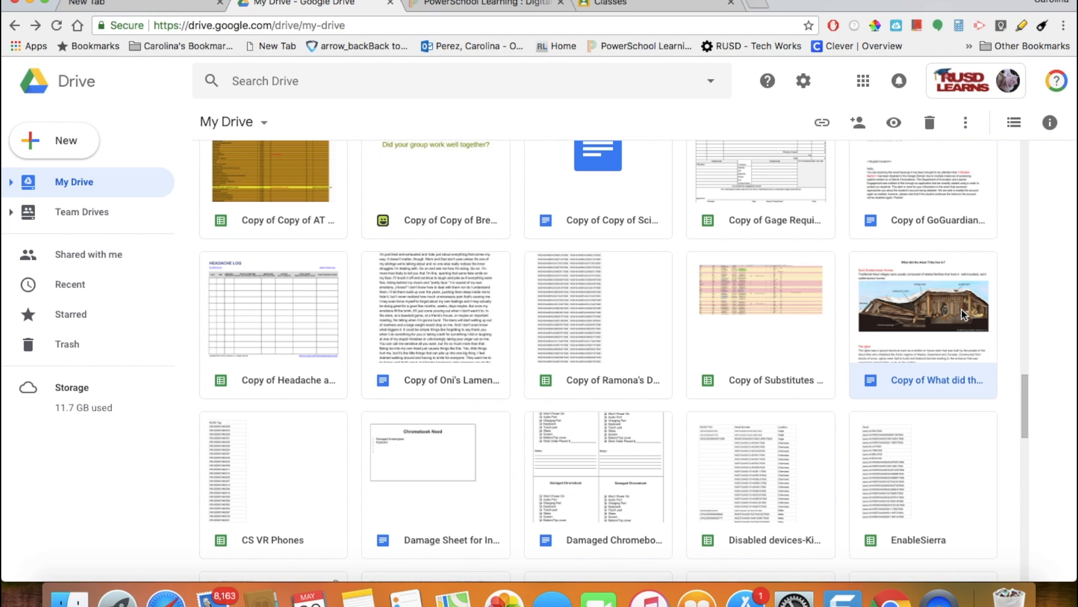
right_click(962, 309)
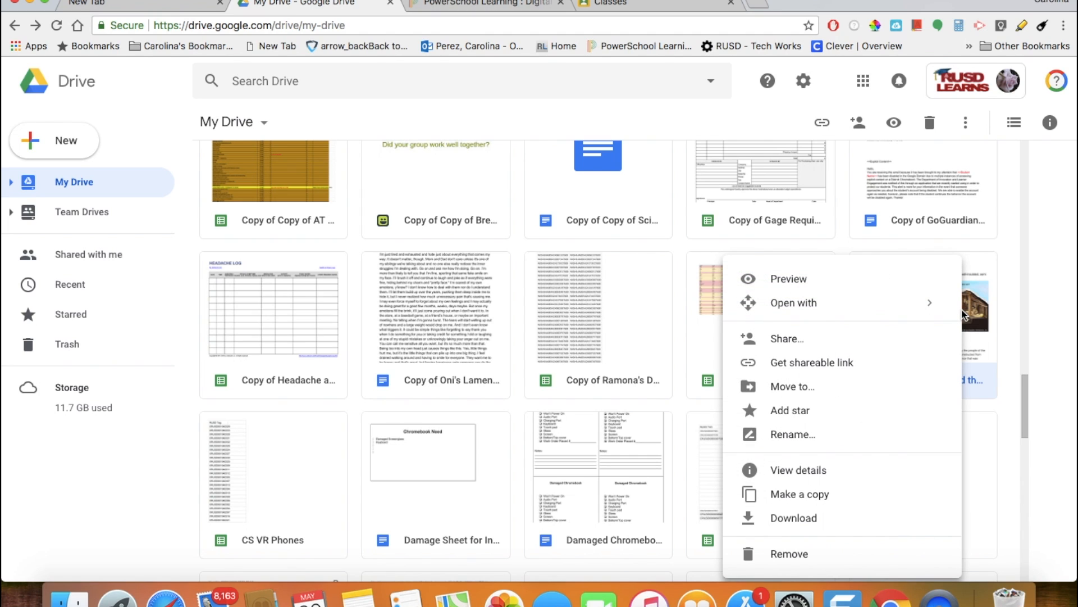
click(809, 387)
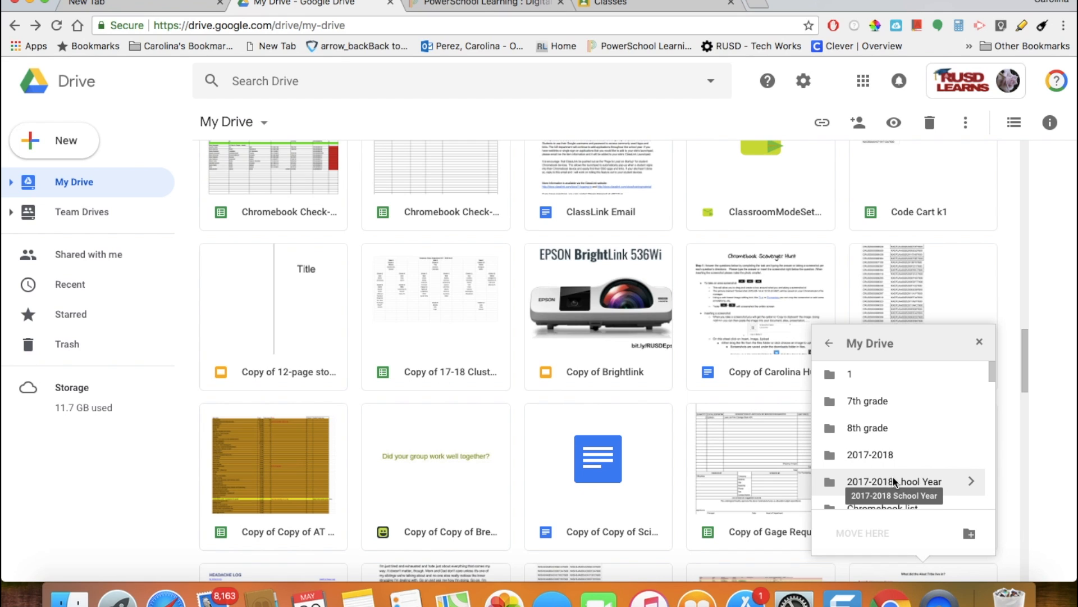
click(894, 481)
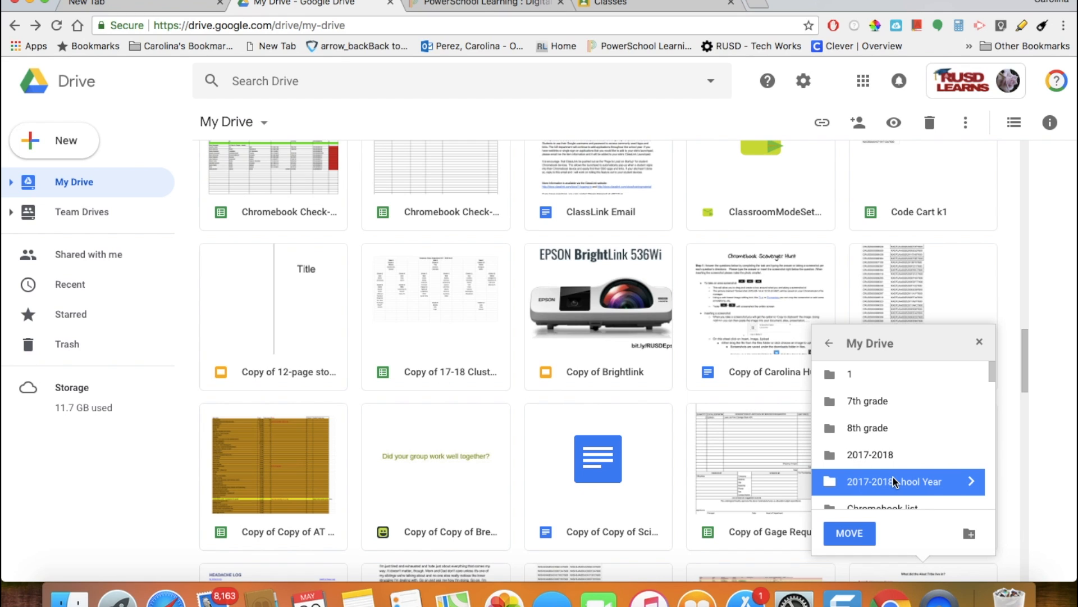
click(849, 533)
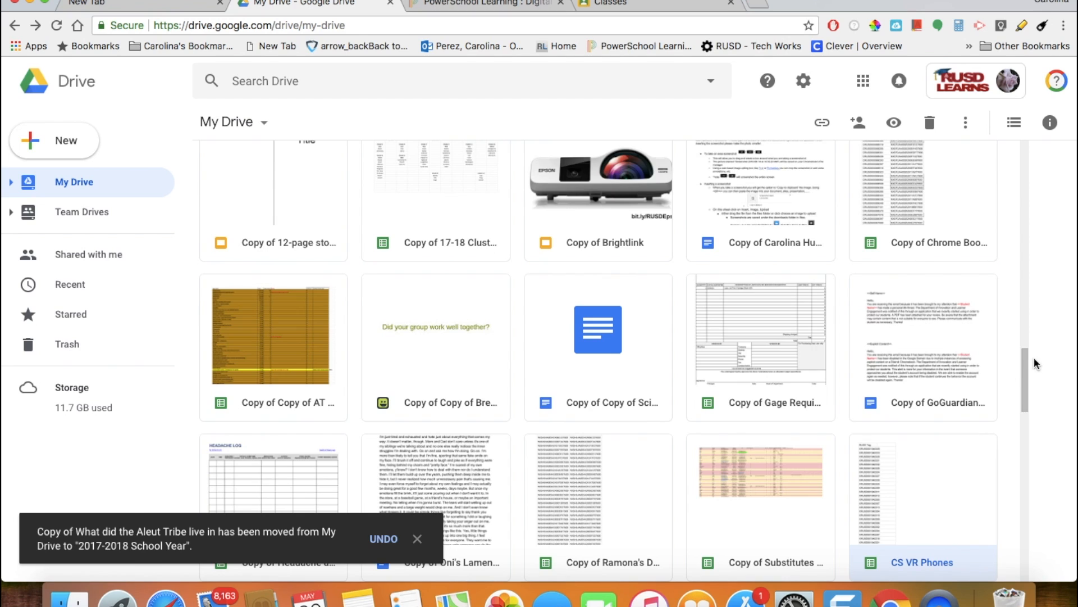
Create a "Student Work" subfolder inside the 2017-2018 School Year folder and move the Aleut Tribe document into it
scroll(1033, 357, up, 10)
double_click(911, 168)
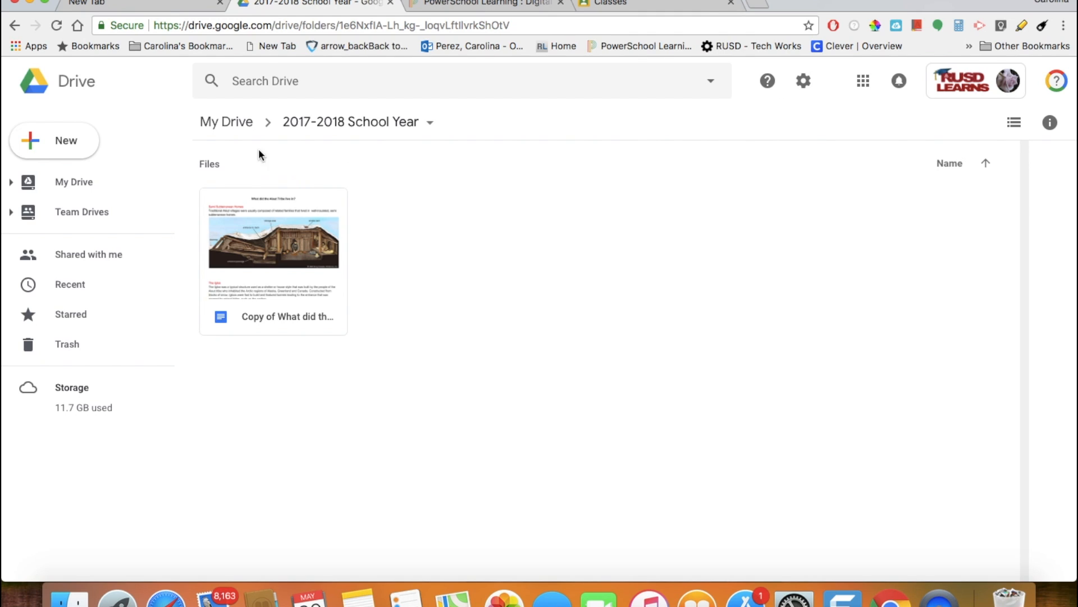
click(83, 154)
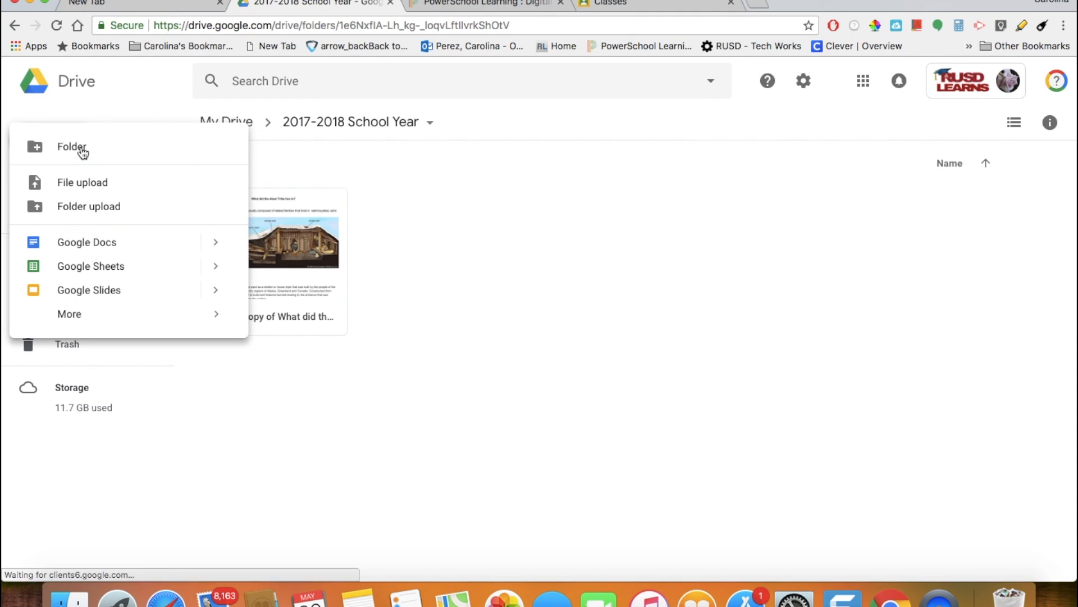
click(83, 149)
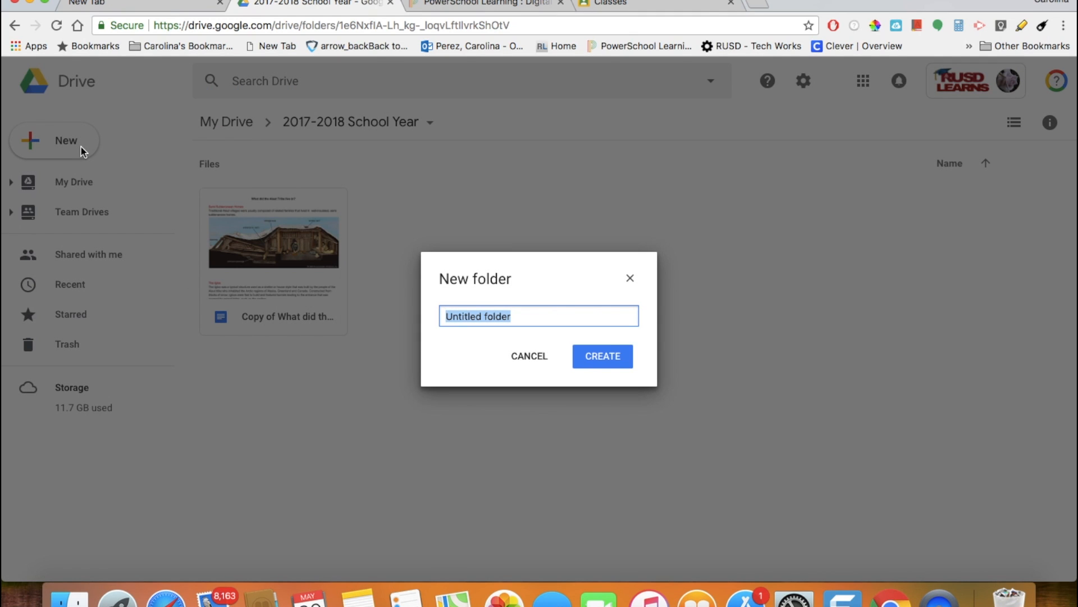
text(Stud)
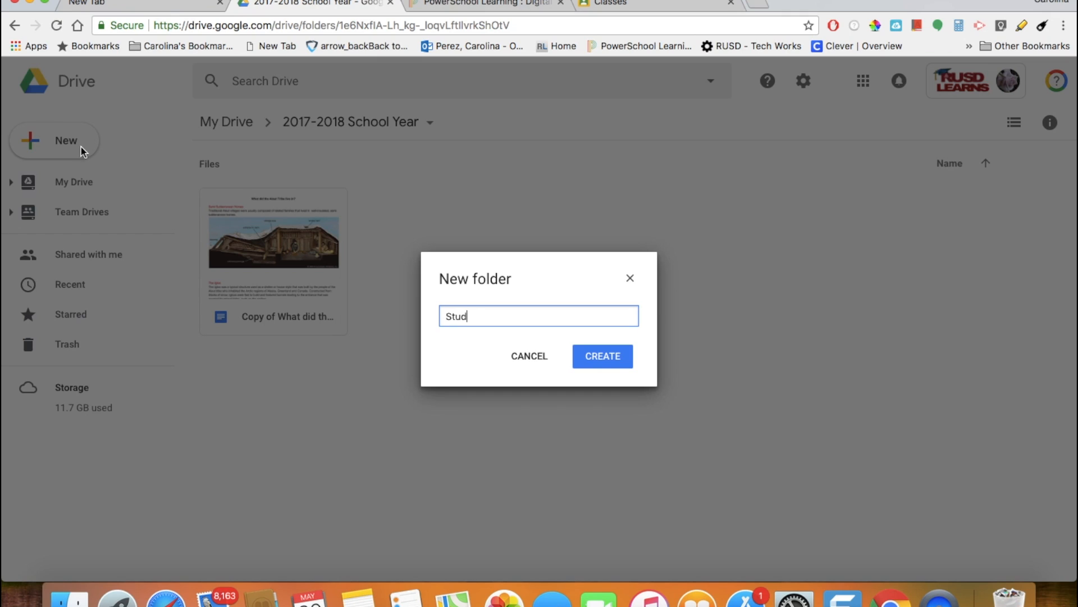
text(ent Work)
click(611, 363)
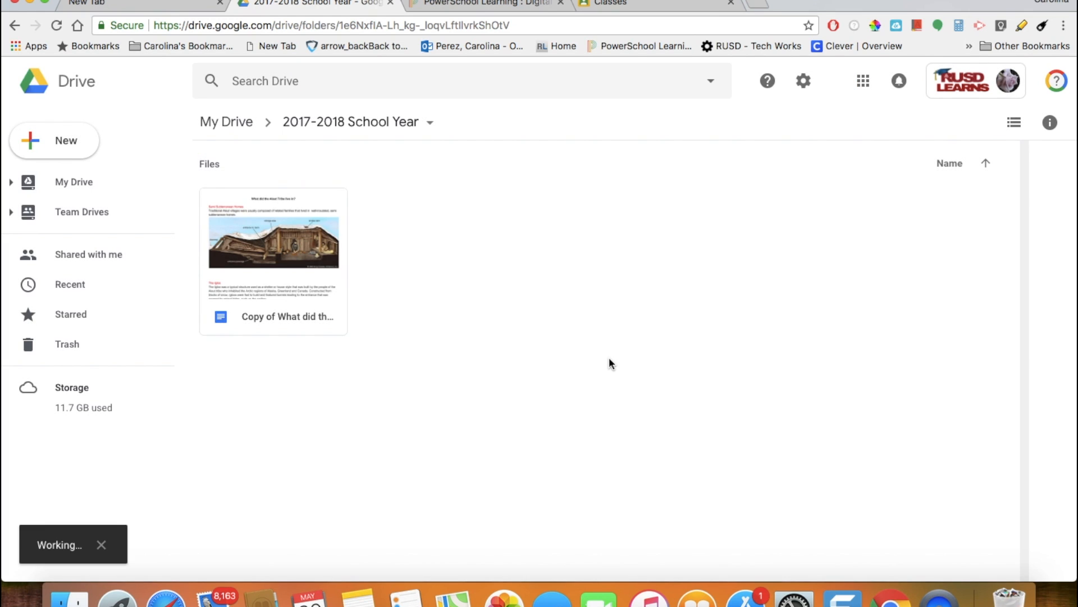
drag(299, 332, 256, 201)
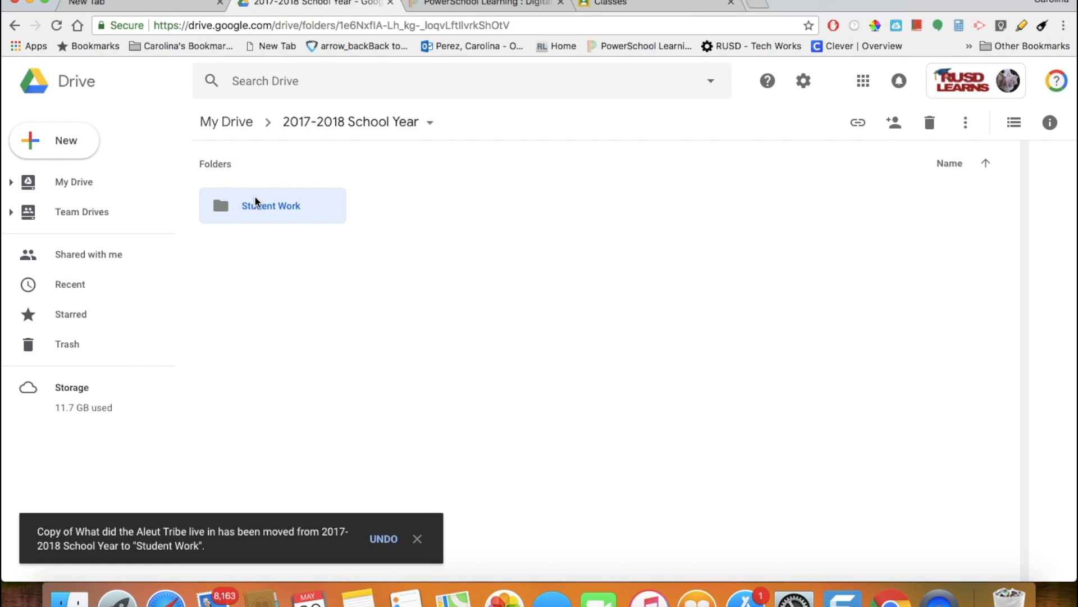
Switch to PowerSchool Learning and open the first-listed Digital Textbook Resources class
key(ctrl+Tab)
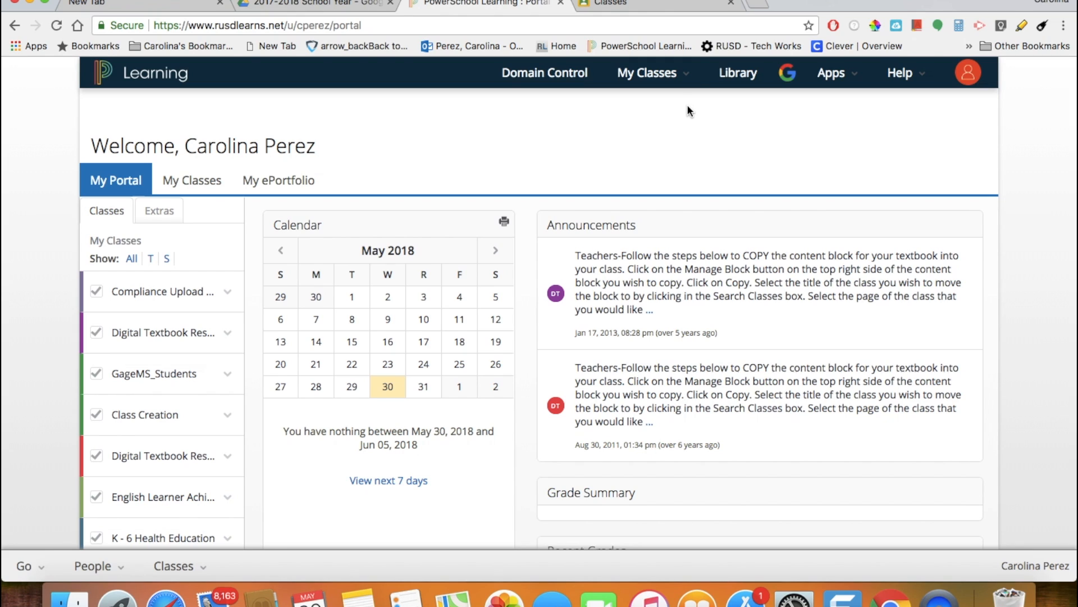
click(669, 85)
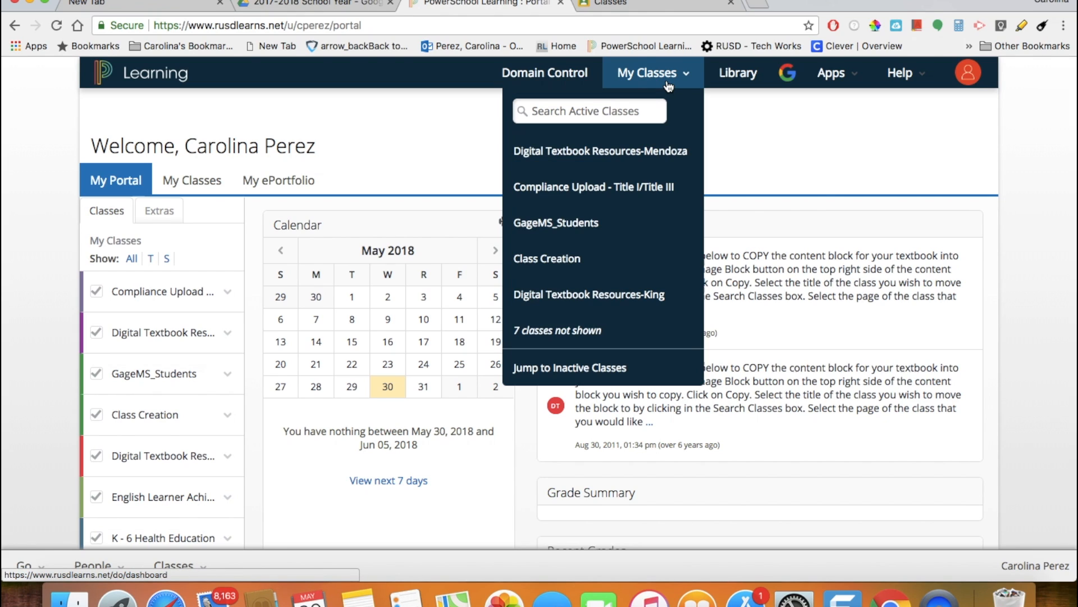
click(625, 163)
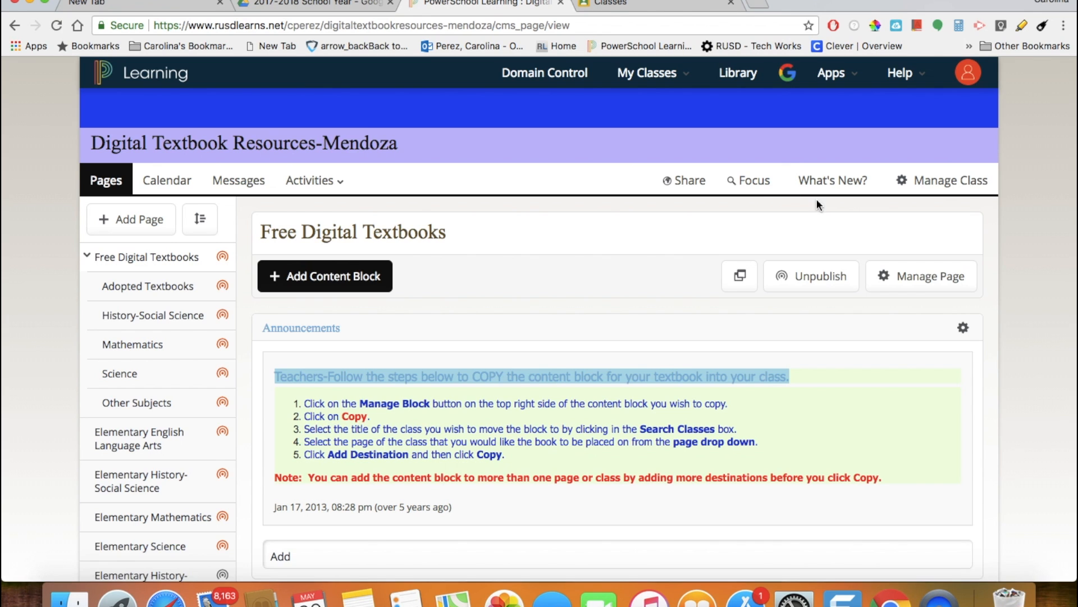
Start saving the class as a new class with all page content, using the existing Google Drive files
click(932, 194)
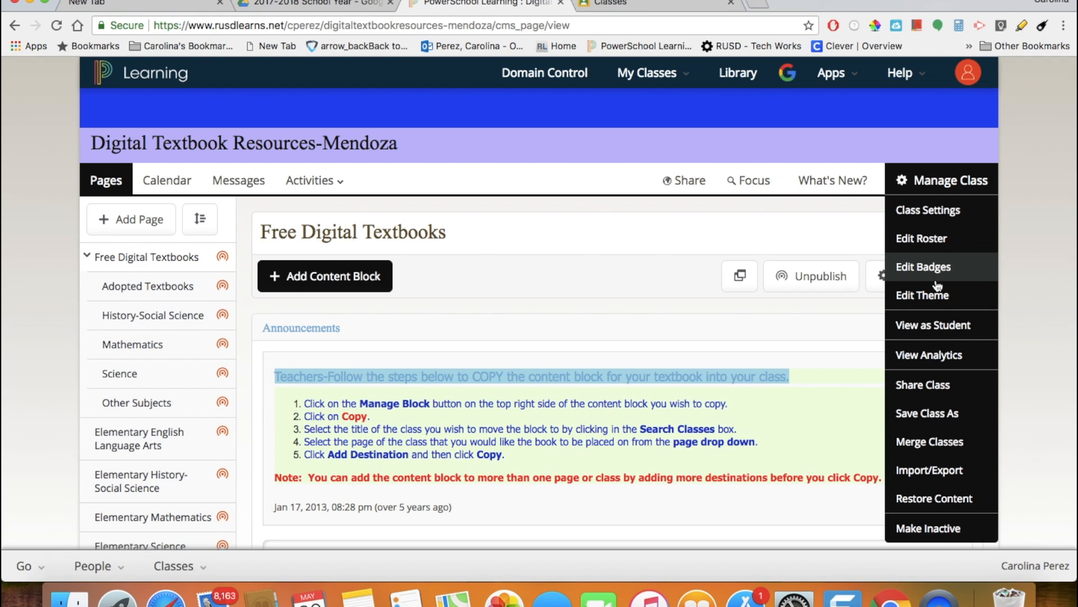
click(937, 416)
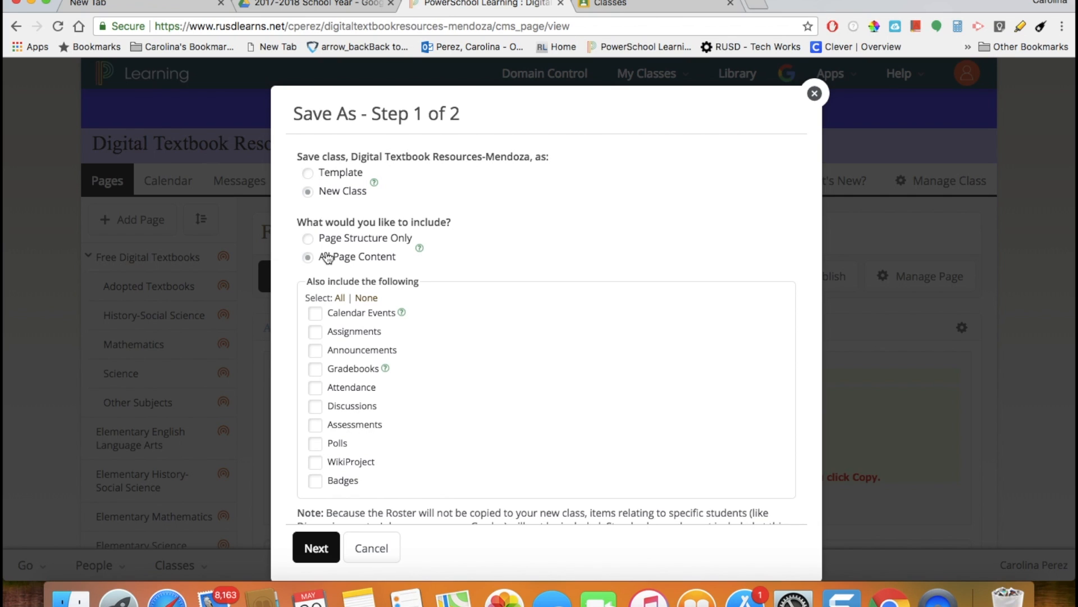
drag(328, 257, 484, 501)
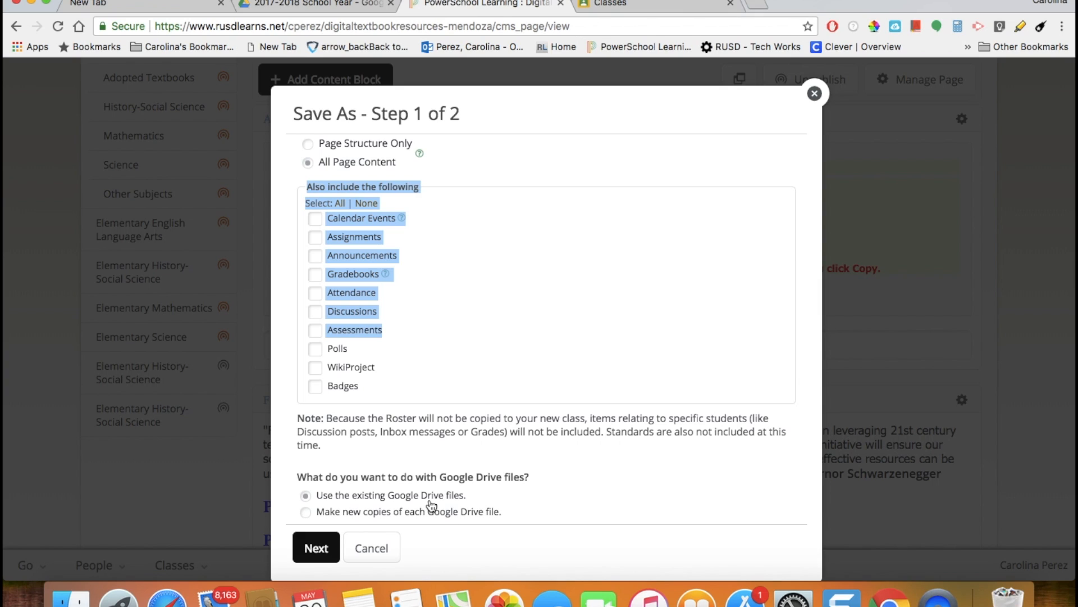
click(325, 548)
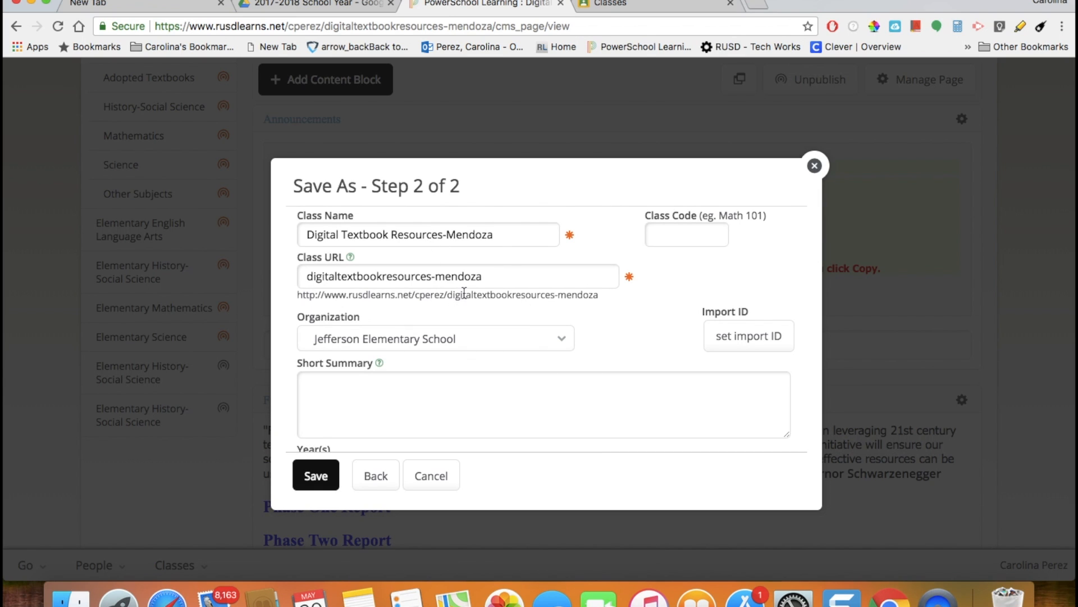
Set the new class's URL to "digitaltextbookresourcesnew" and save the class copy
click(494, 275)
key(BackSpace)
key(BackSpace)
key(BackSpace)
key(BackSpace)
key(BackSpace)
key(BackSpace)
key(BackSpace)
key(BackSpace)
text(new)
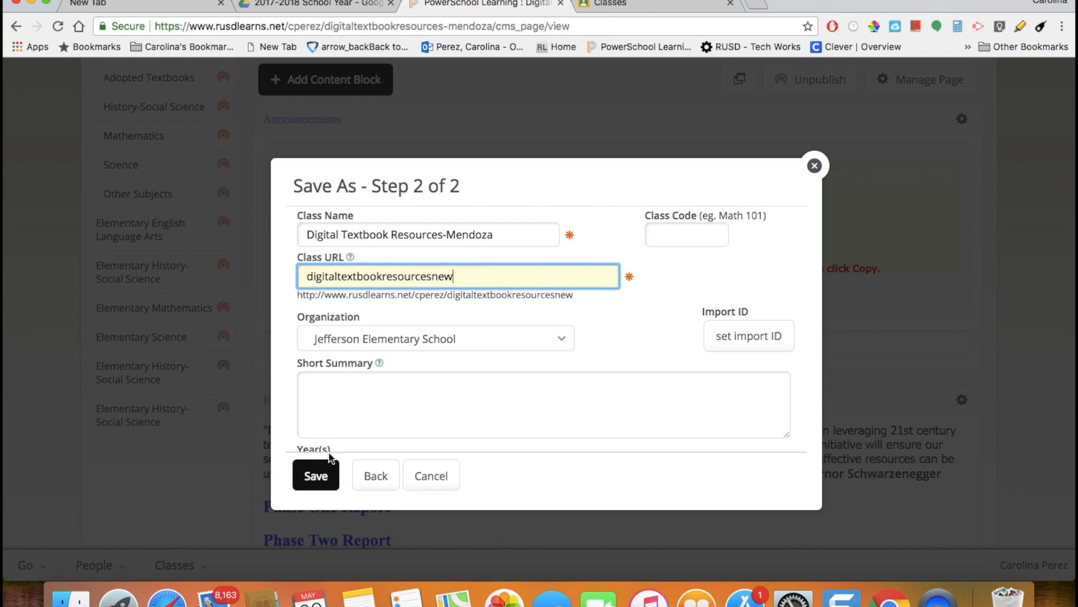
click(322, 472)
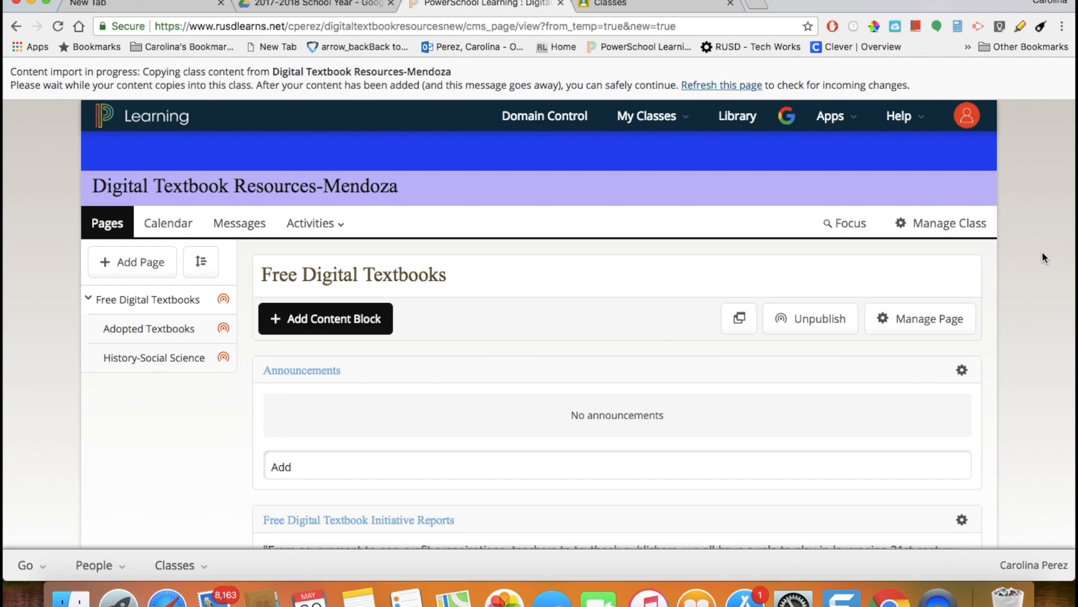
Check the copied class's management options, then return to the original Digital Textbook Resources class and view its Make Inactive option
click(955, 223)
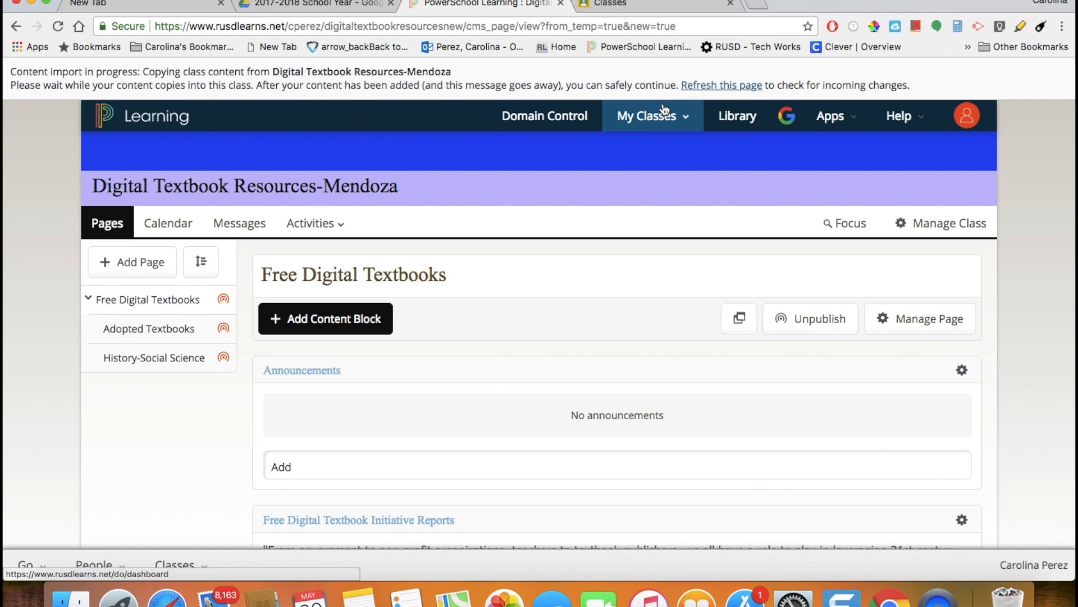
mouse_move(664, 111)
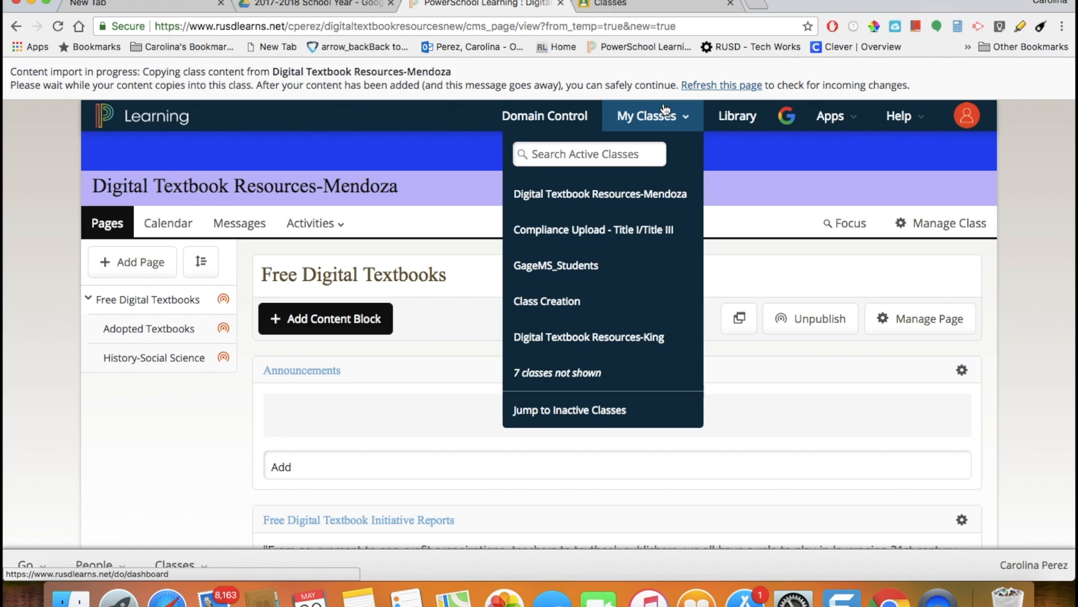
click(623, 197)
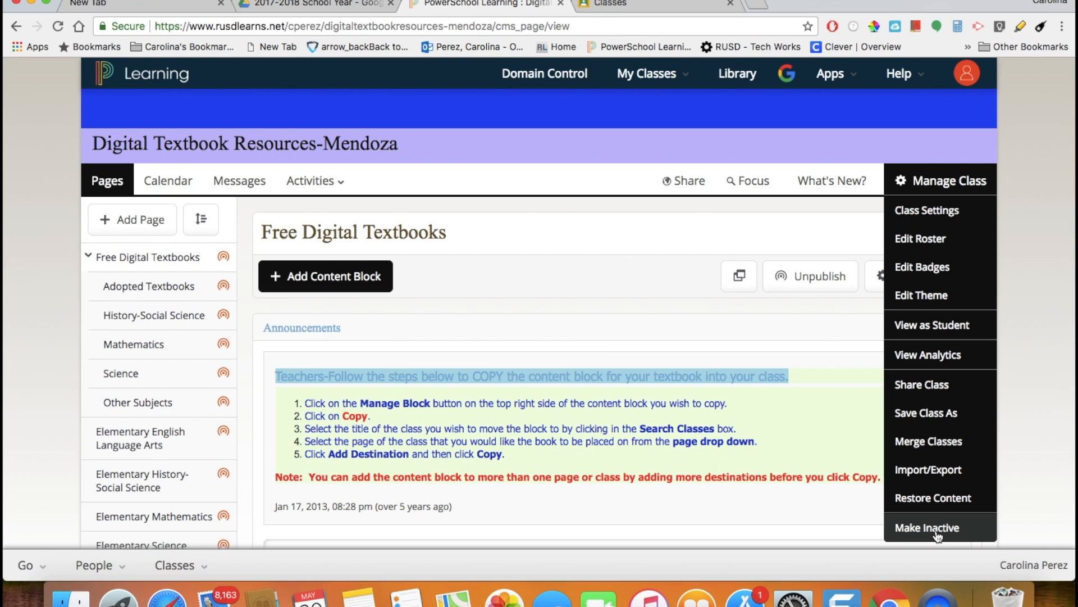
Go back to the portal, look through the inactive classes for school year 2017 and open the copied Digital Textbook Resources class
click(158, 74)
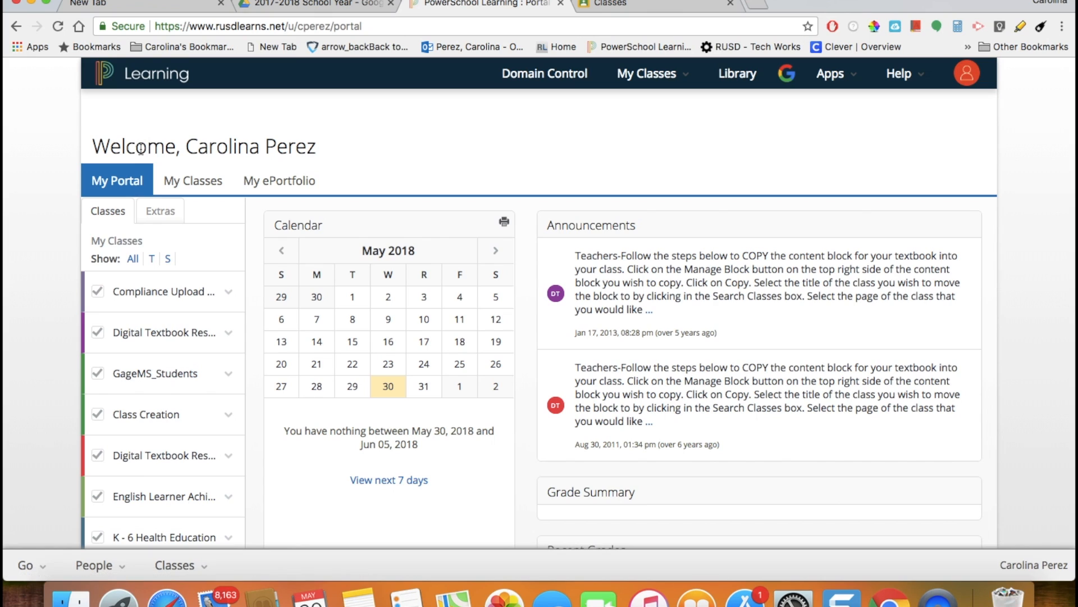
click(197, 187)
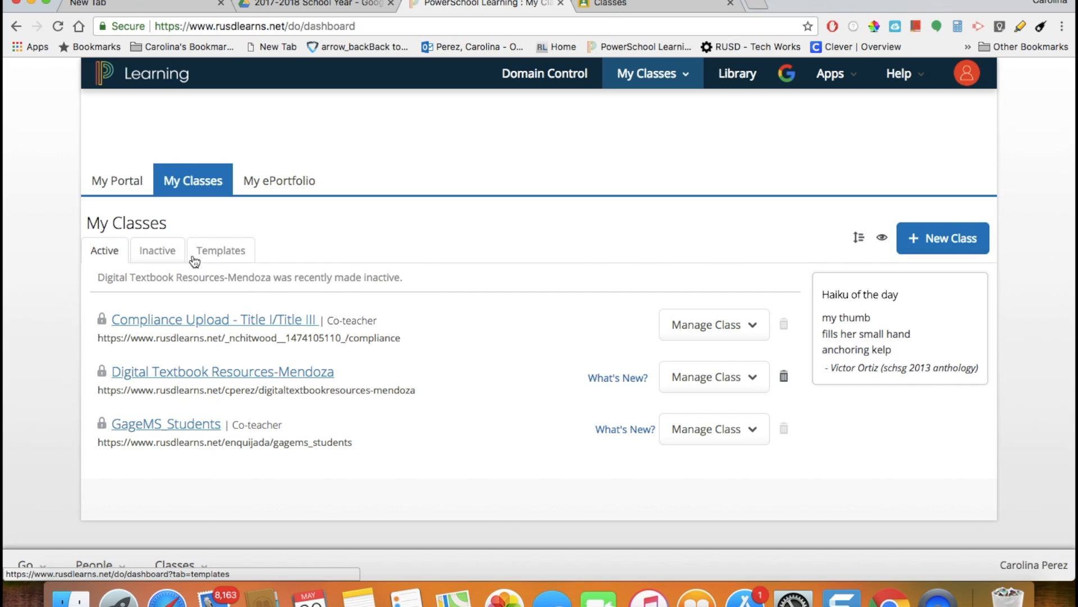
click(160, 254)
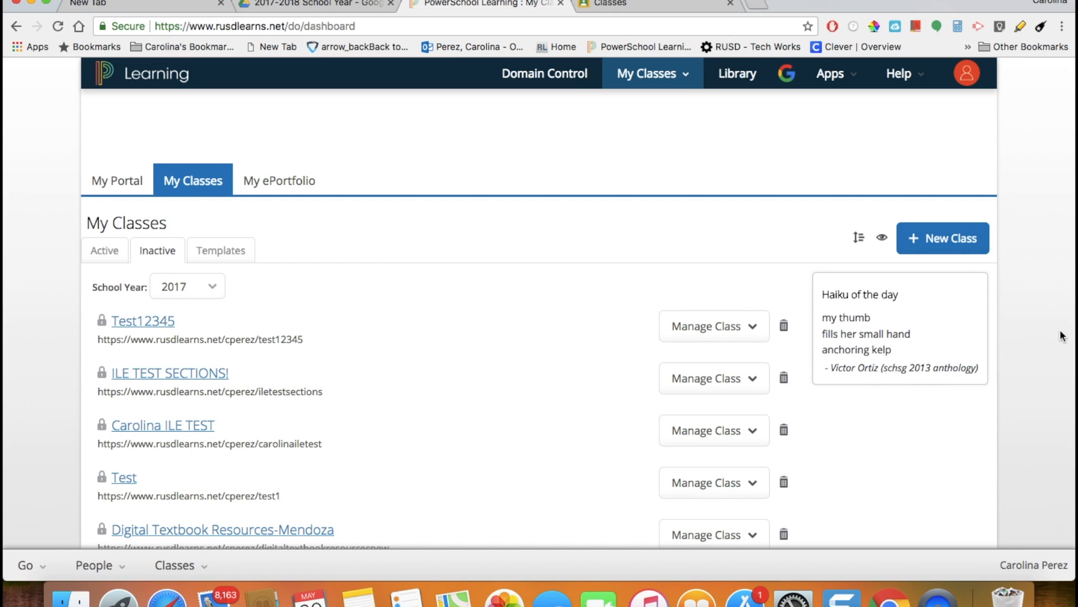
scroll(1061, 336, down, 5)
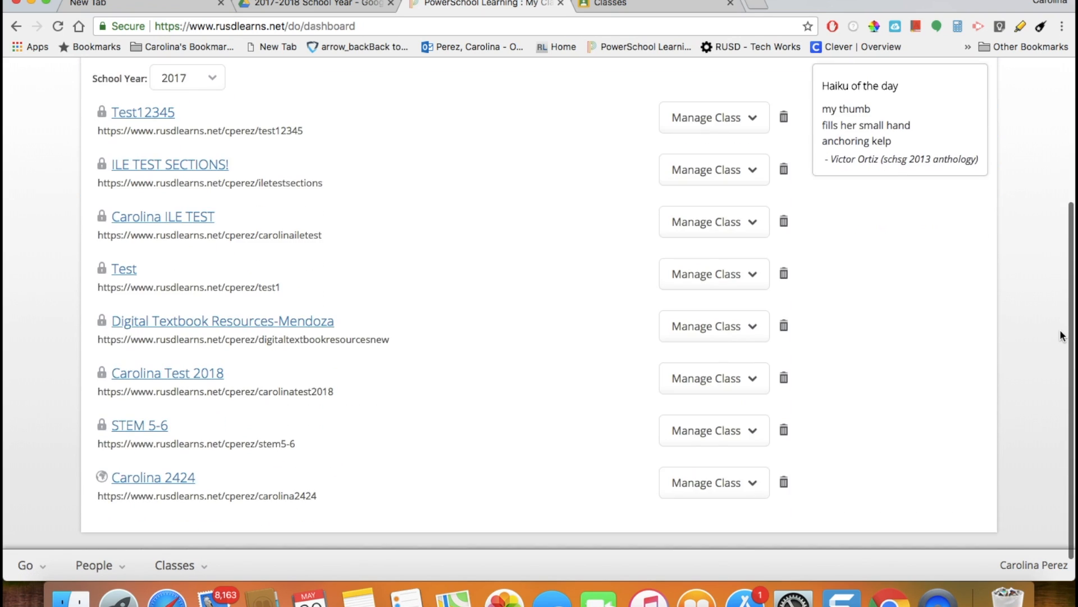
scroll(1062, 336, up, 2)
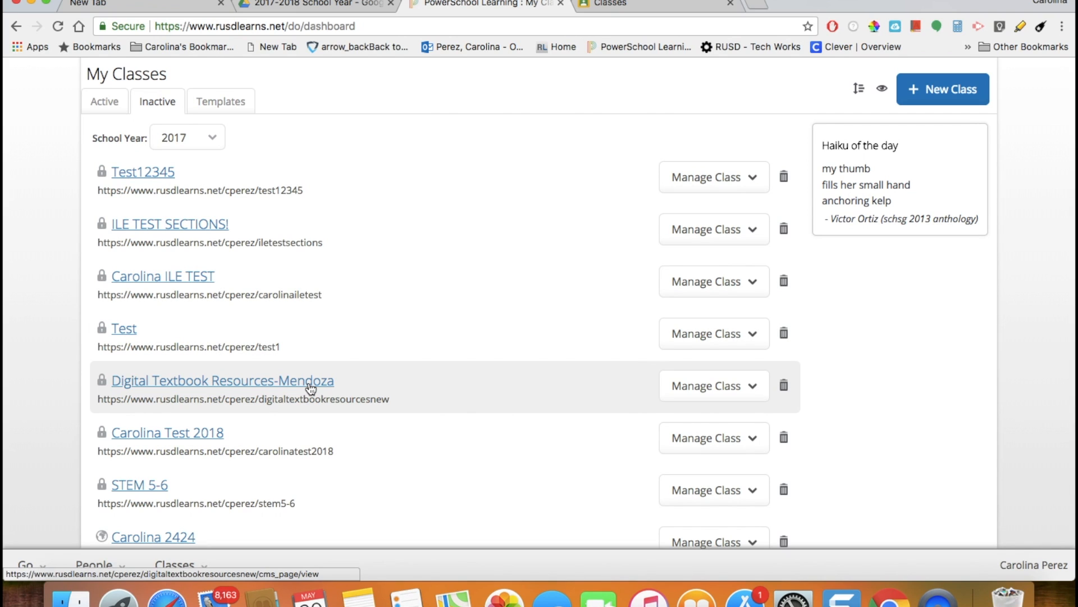
click(310, 382)
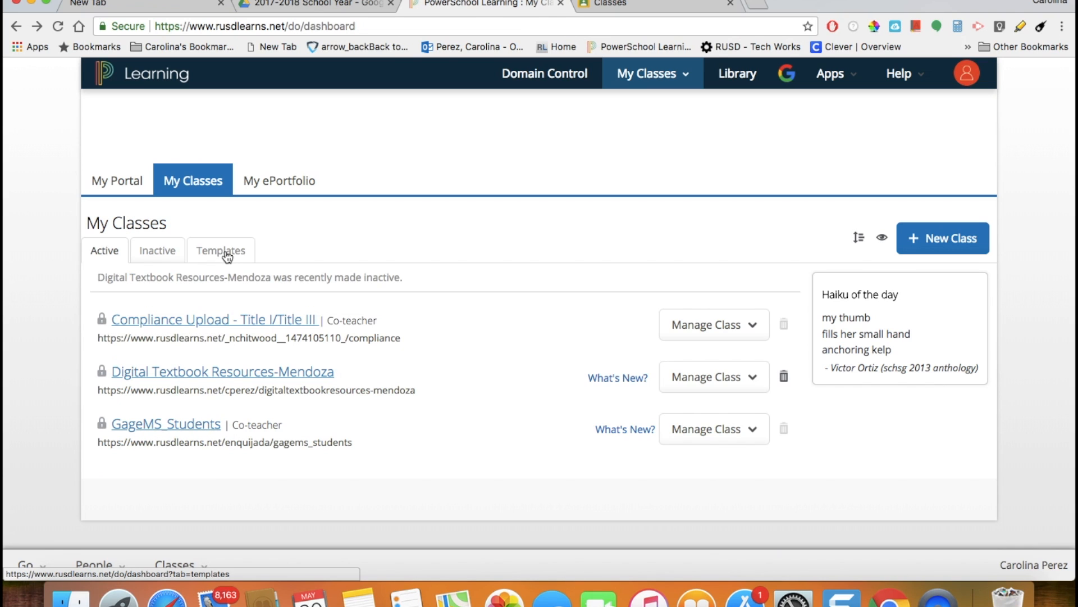
View the class templates and return to the list of active classes
click(226, 254)
click(104, 259)
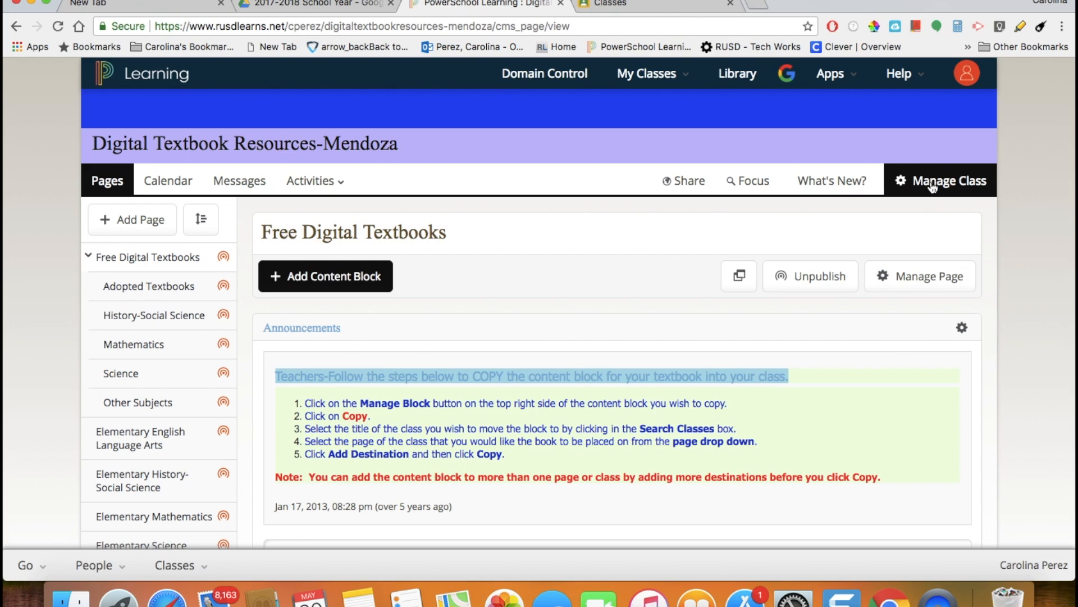
View the roster of the Digital Textbook Resources class and check the management options for the listed student
click(932, 187)
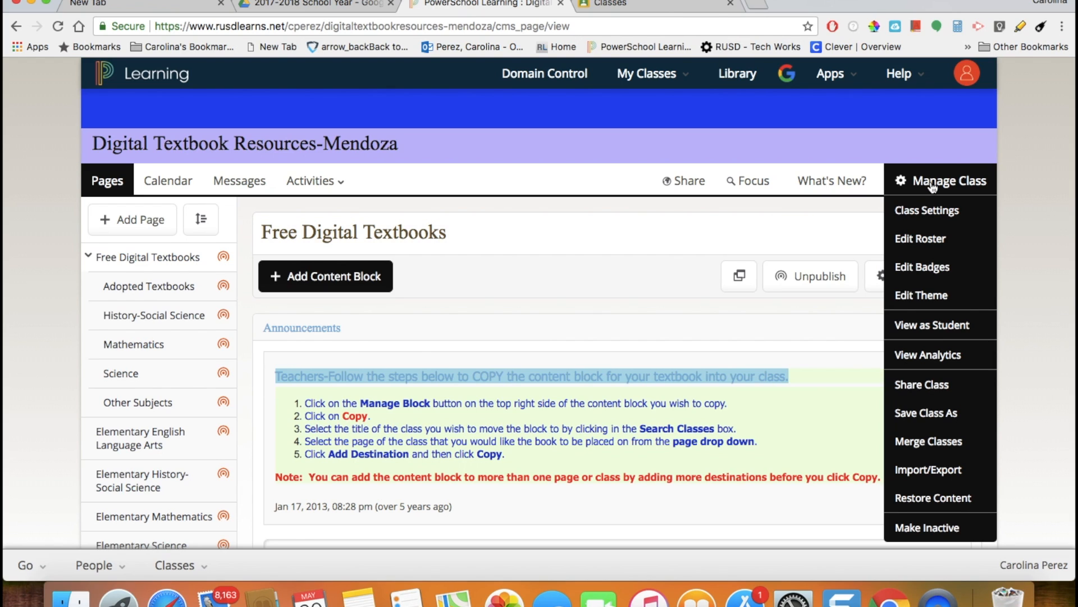
click(932, 248)
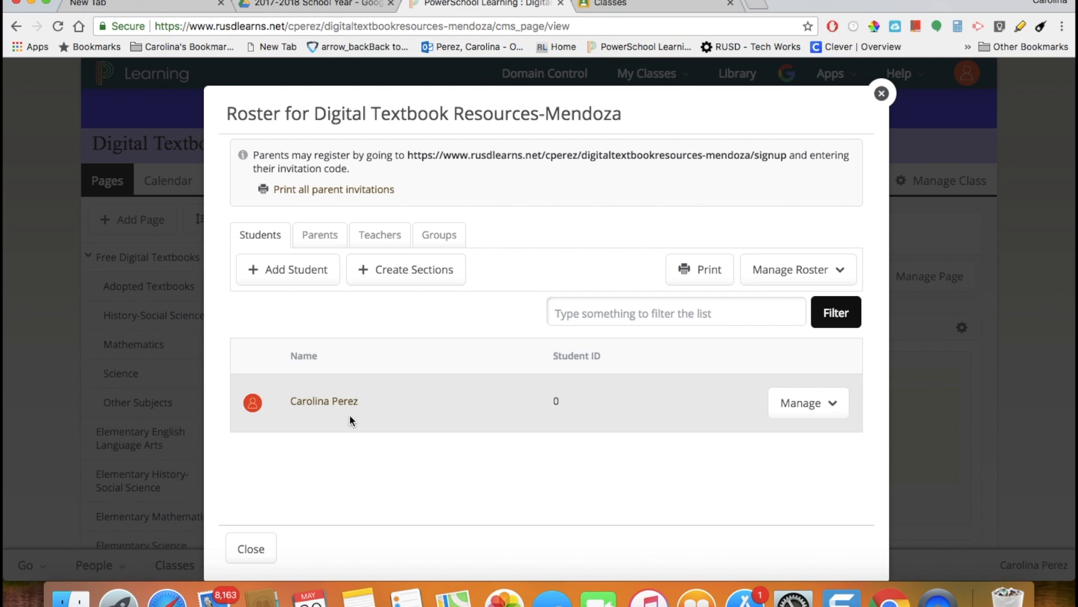
click(832, 413)
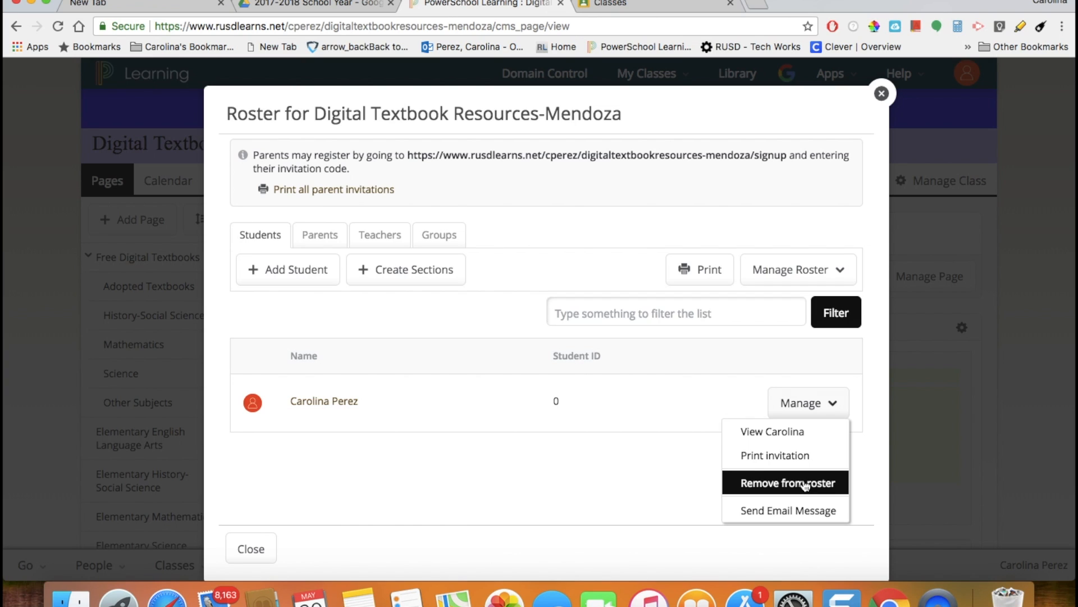
click(698, 452)
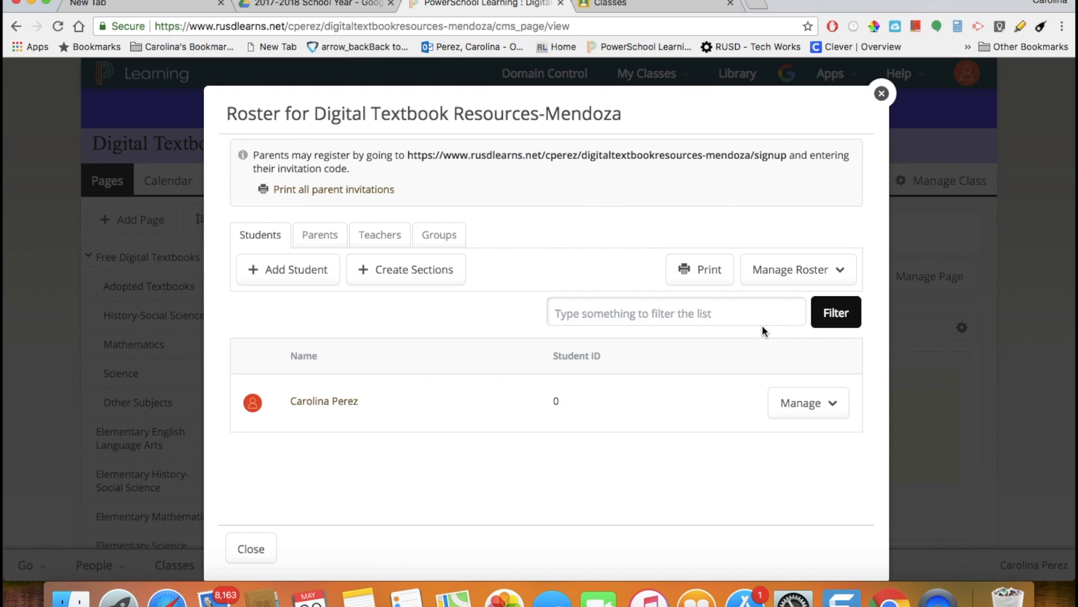
Switch to Google Classroom and return the End of Year Math work to both students in the End of School Year class
click(679, 7)
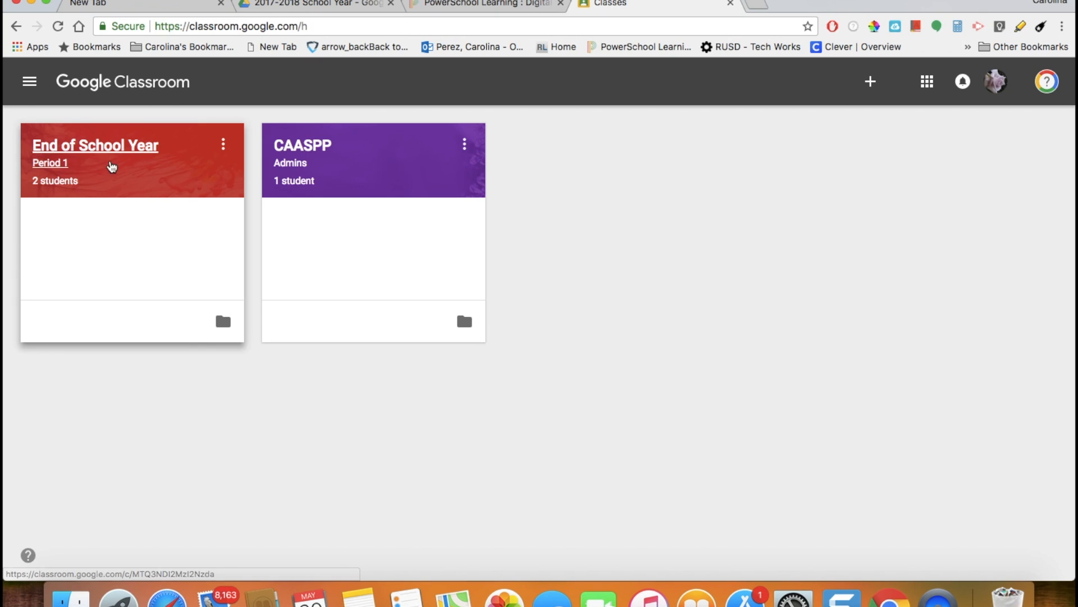
click(81, 159)
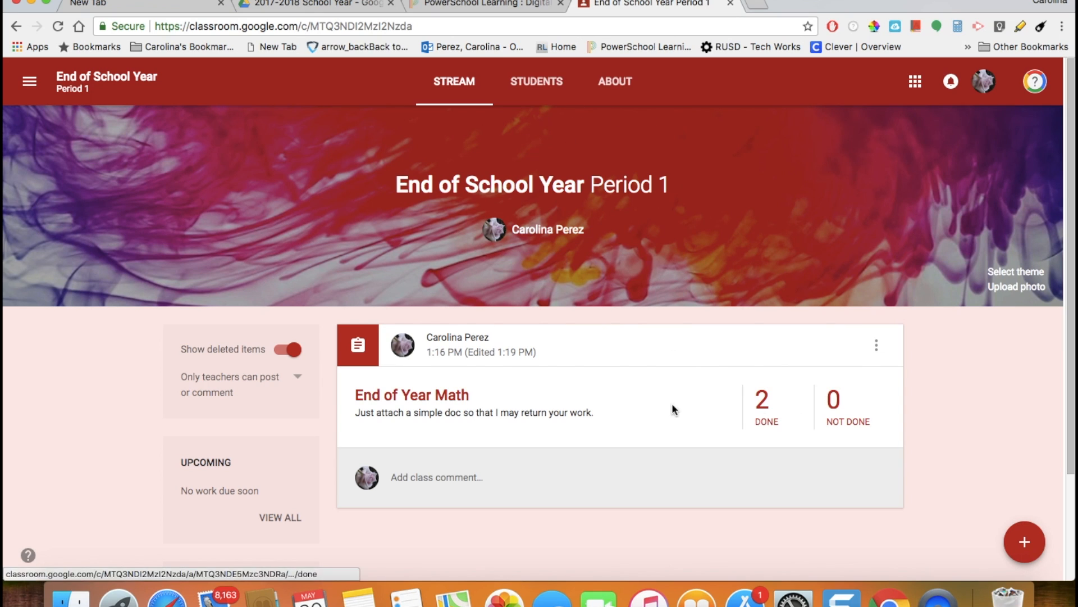
click(462, 396)
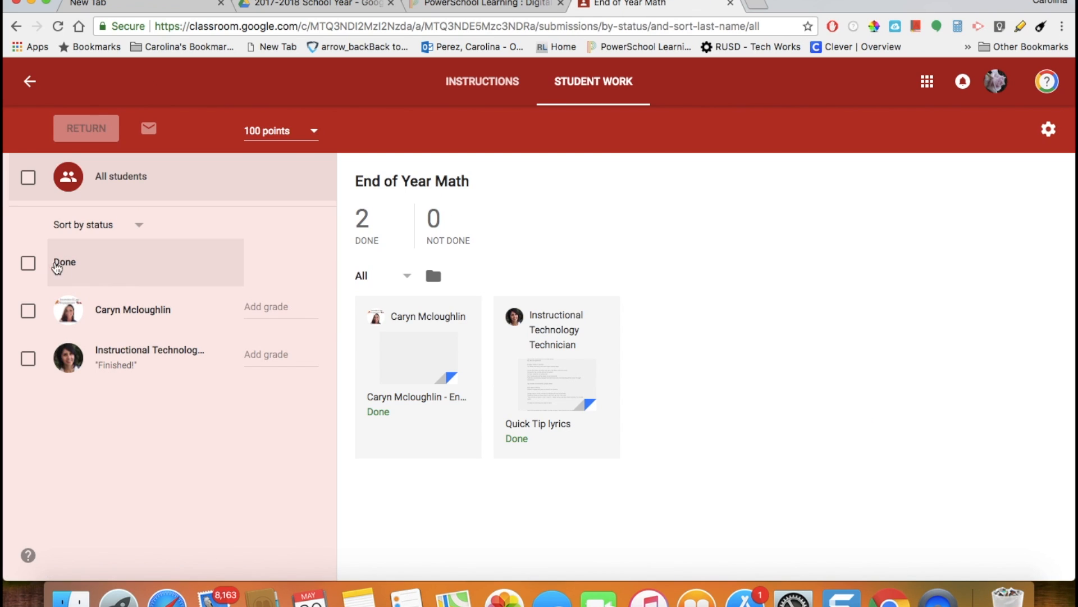
click(29, 312)
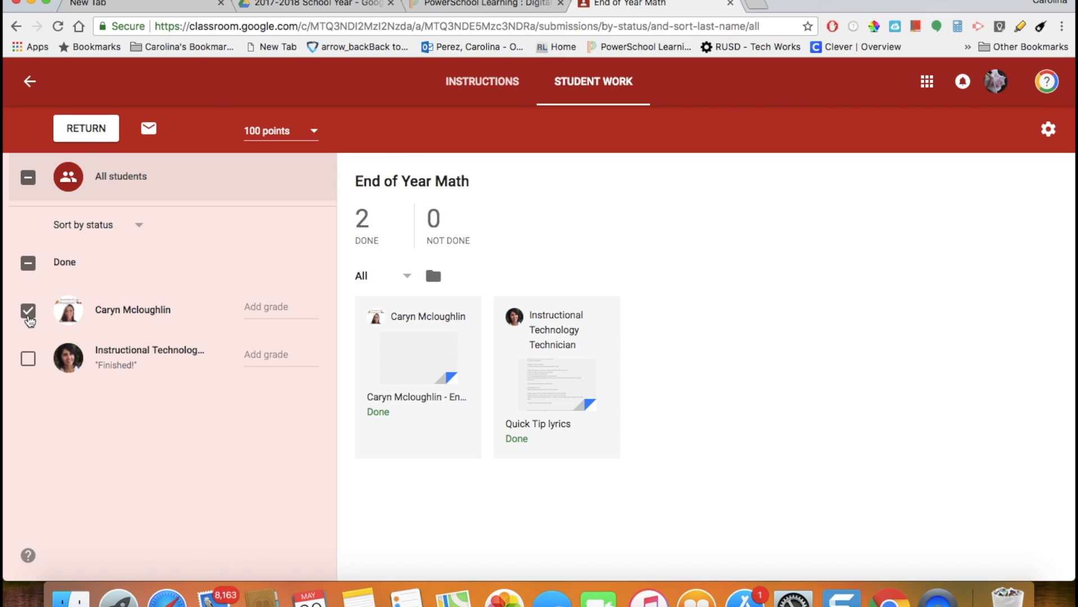
click(28, 362)
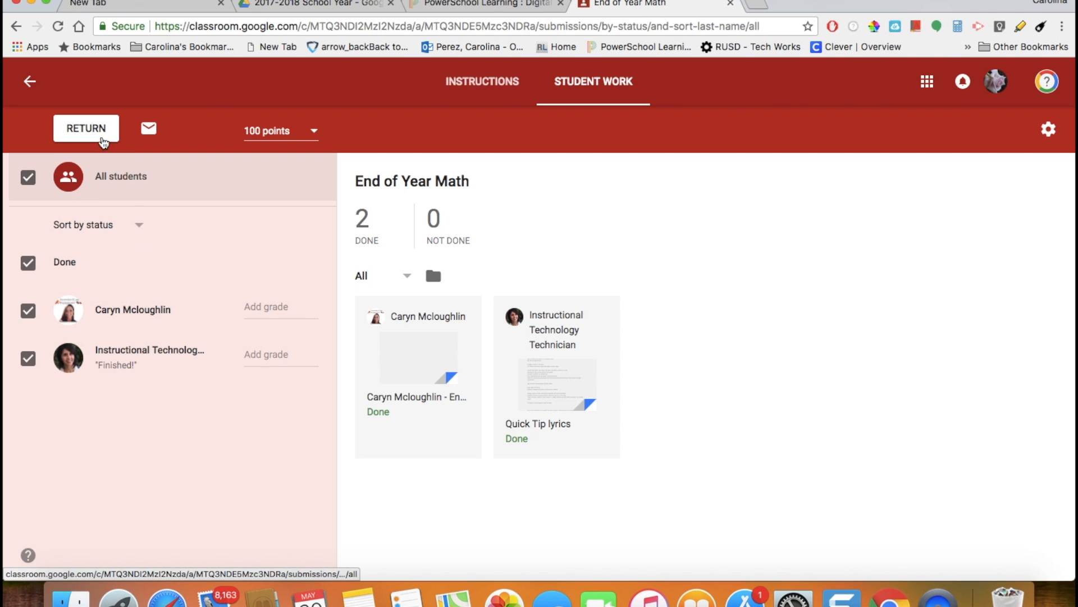
click(99, 131)
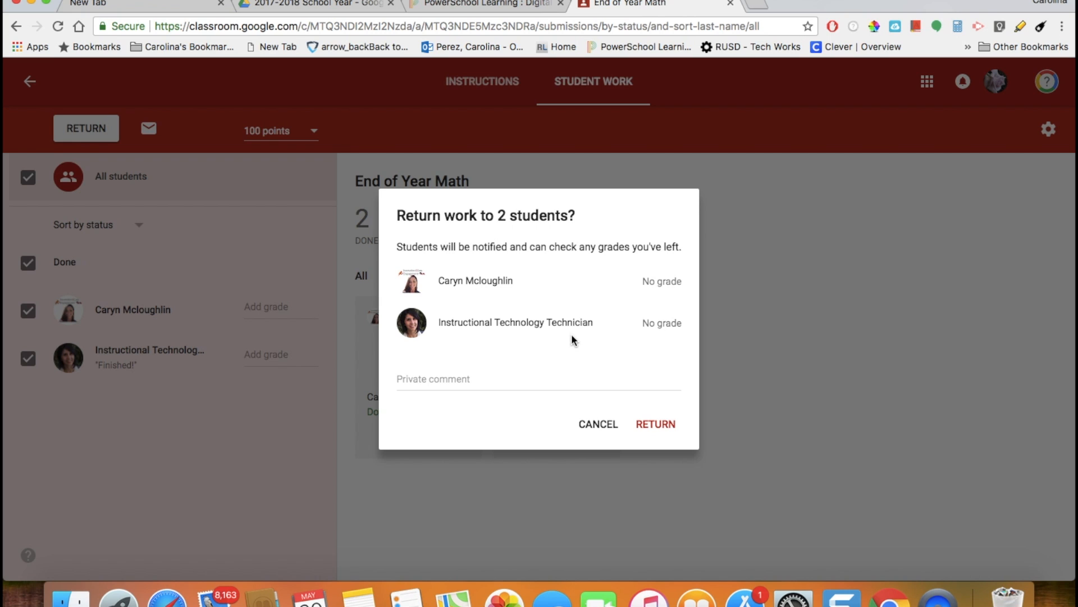
click(664, 424)
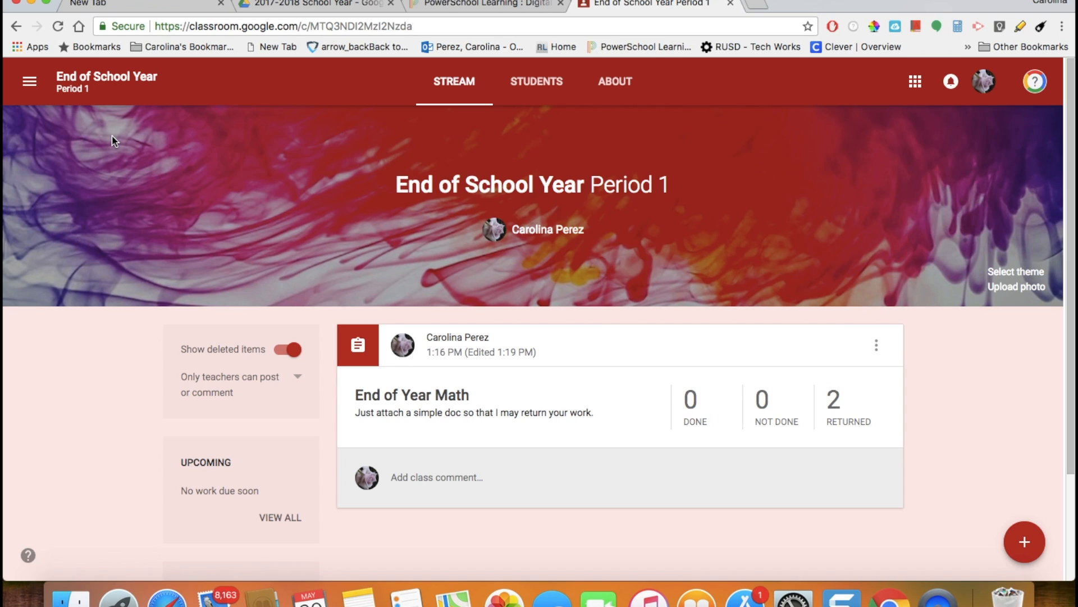
Go back through the class list to the End of School Year class and remove all of its students
click(29, 83)
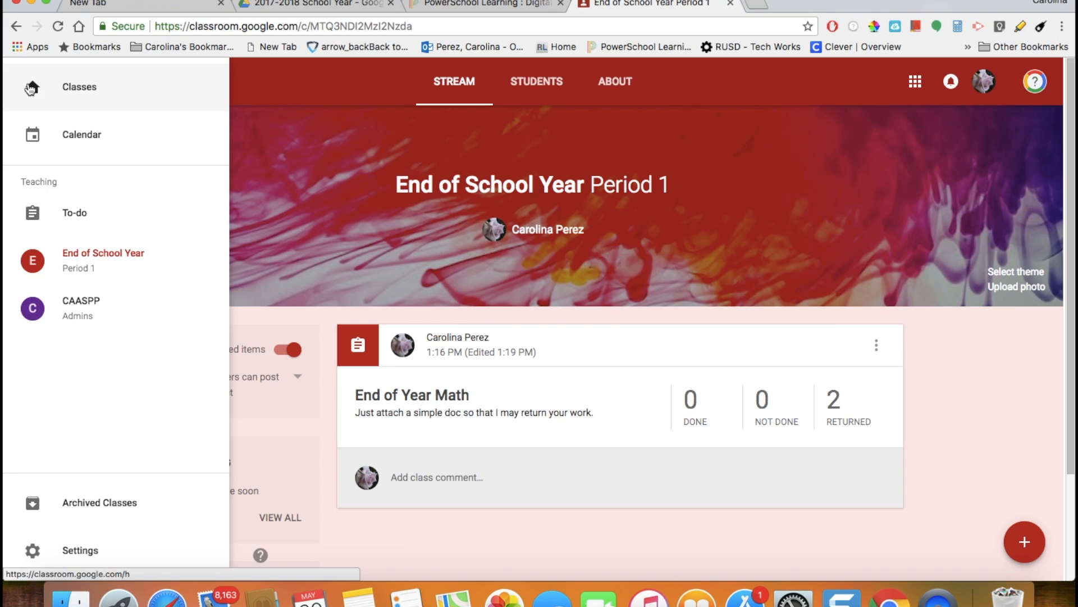
click(81, 90)
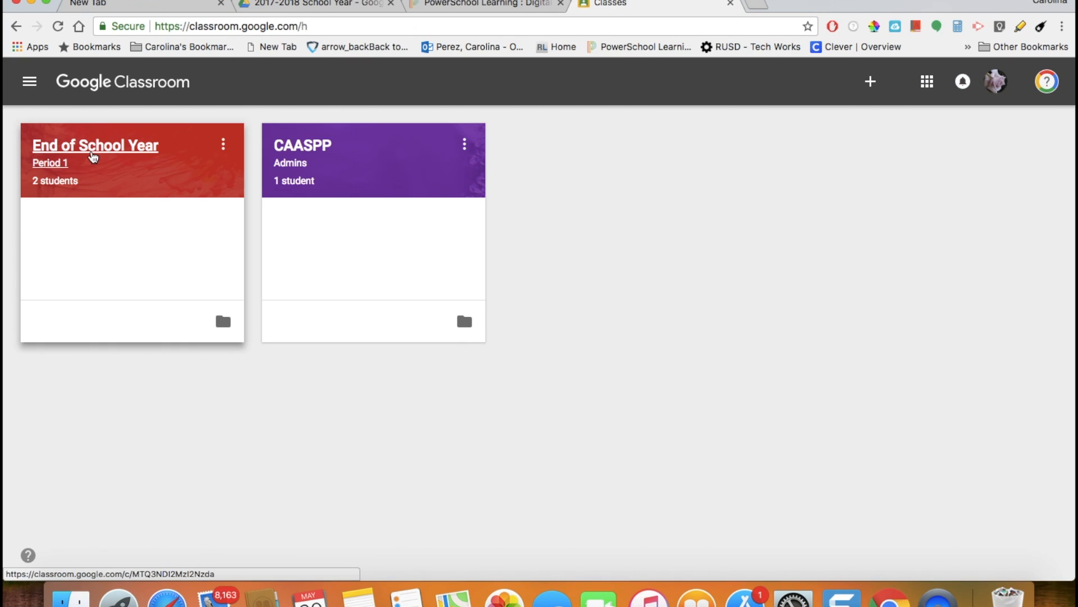
click(93, 157)
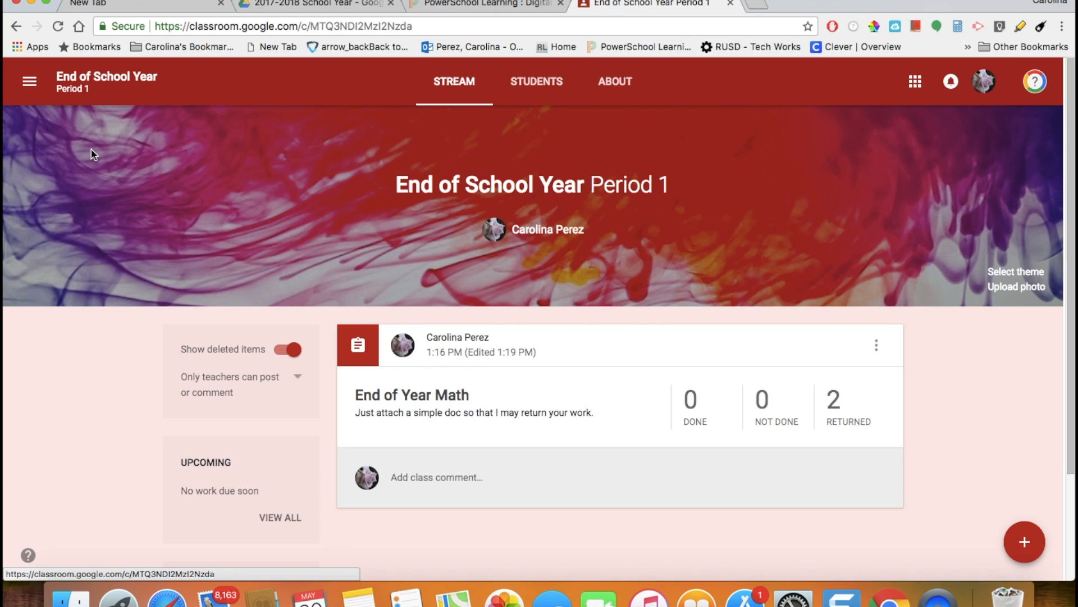
click(517, 92)
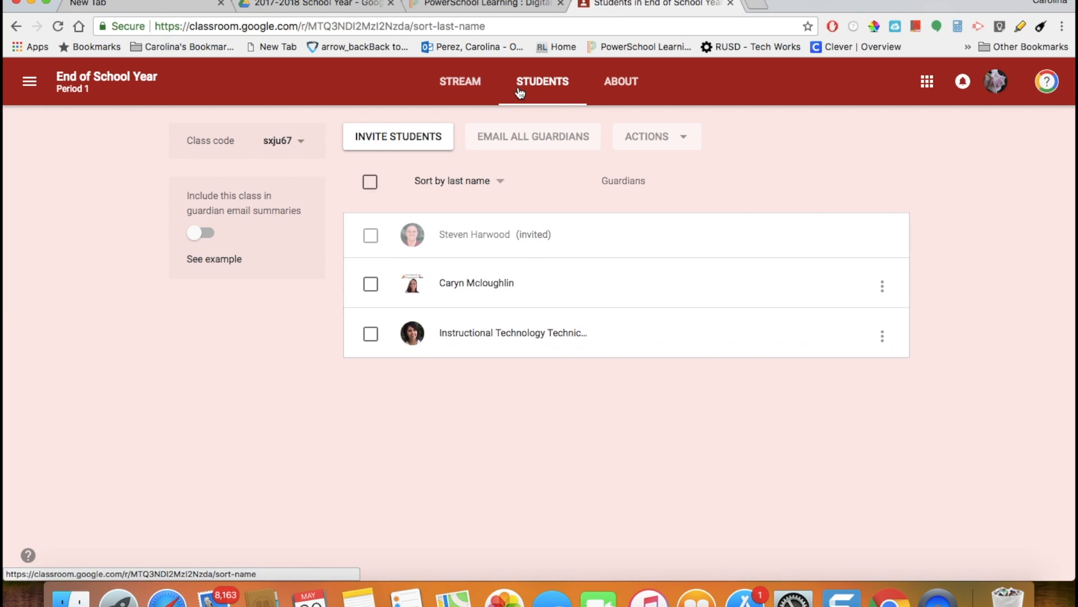
click(370, 183)
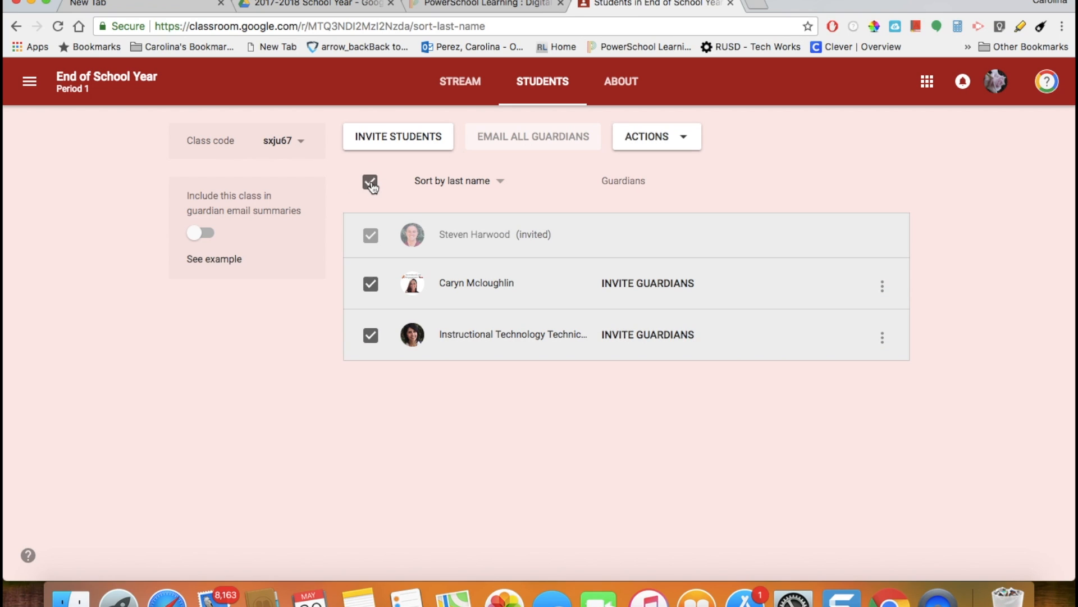
click(687, 140)
click(654, 208)
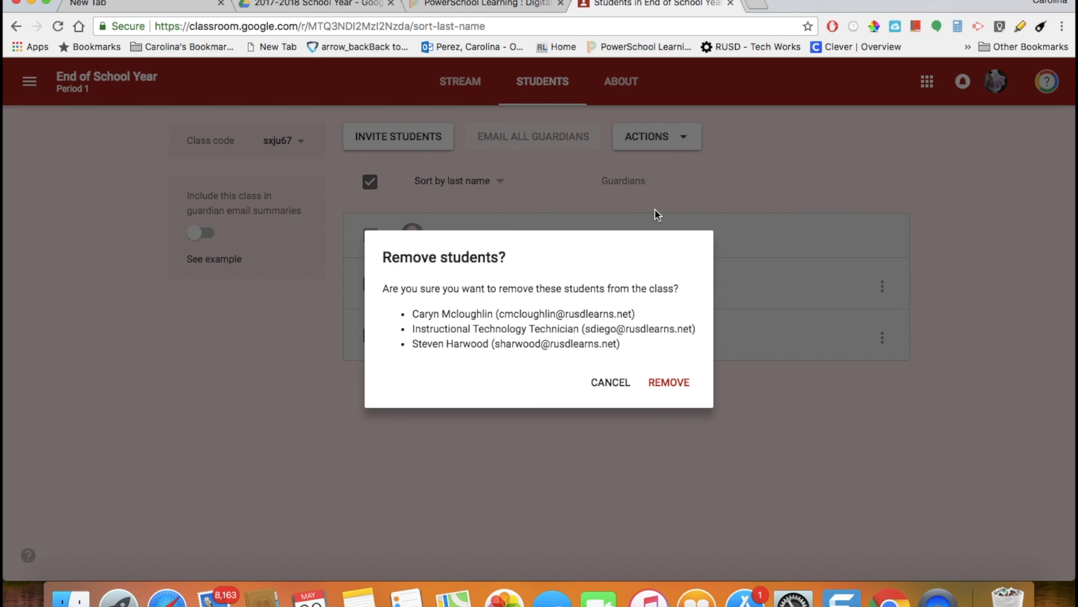
click(667, 383)
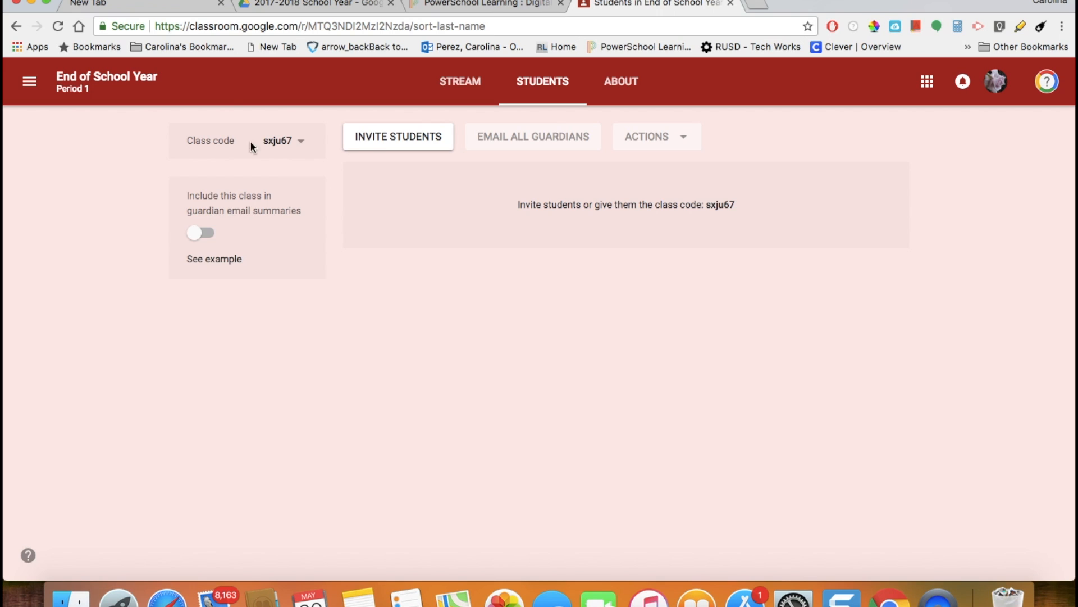
Return to the class list and archive the End of School Year class
click(29, 81)
click(90, 84)
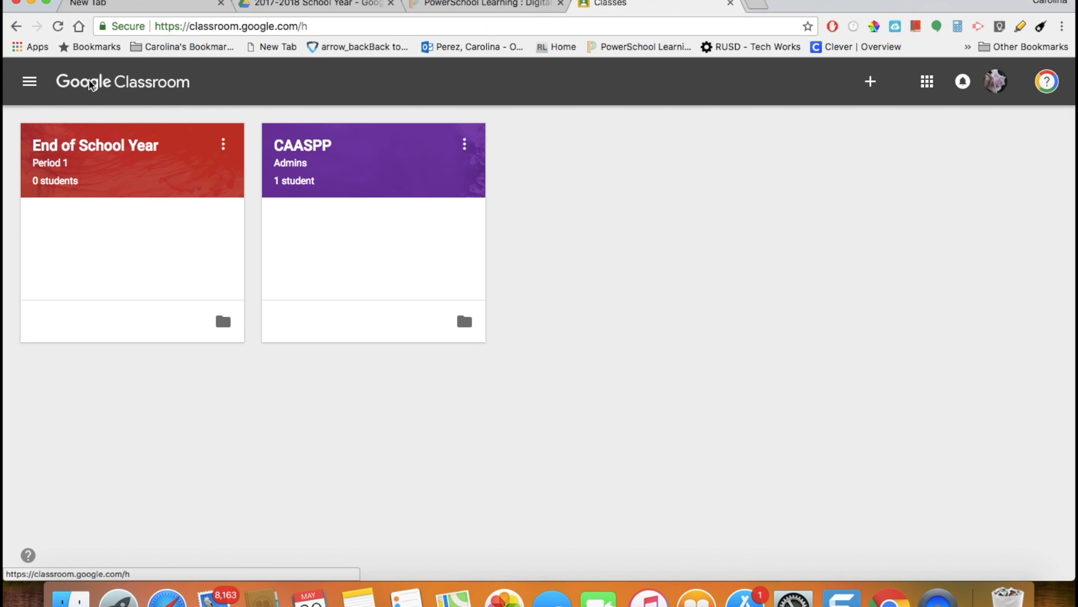
click(226, 150)
click(185, 248)
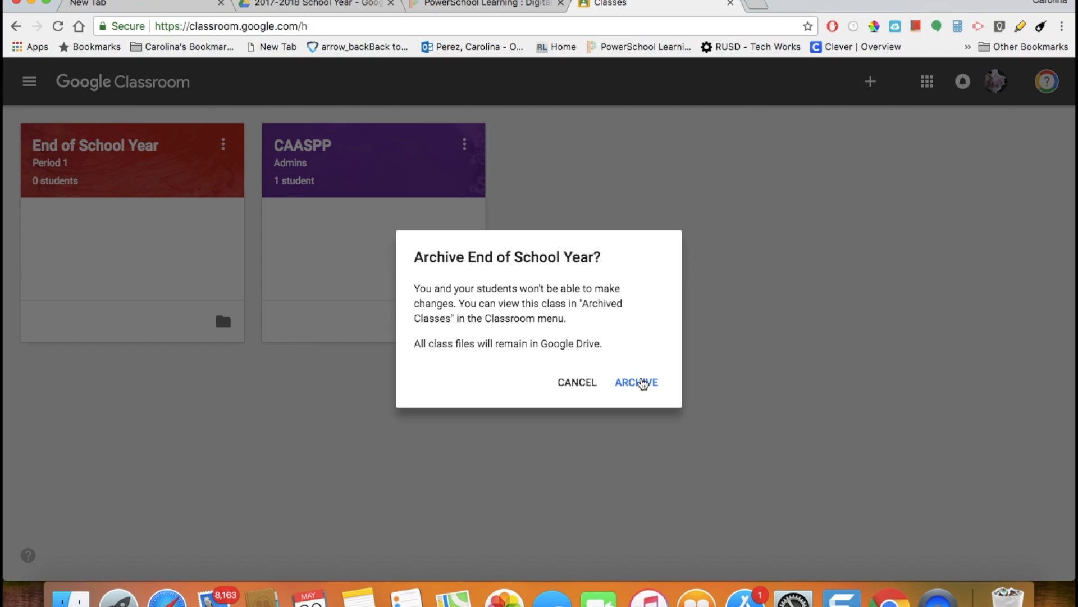
click(643, 384)
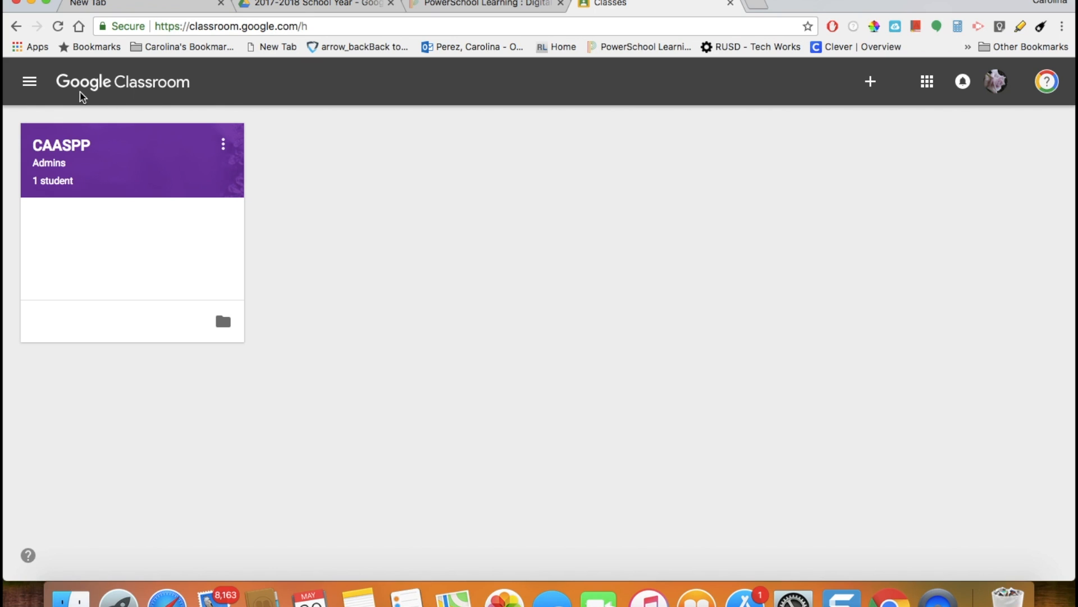
View the archived classes and restore the End of School Year class
click(30, 83)
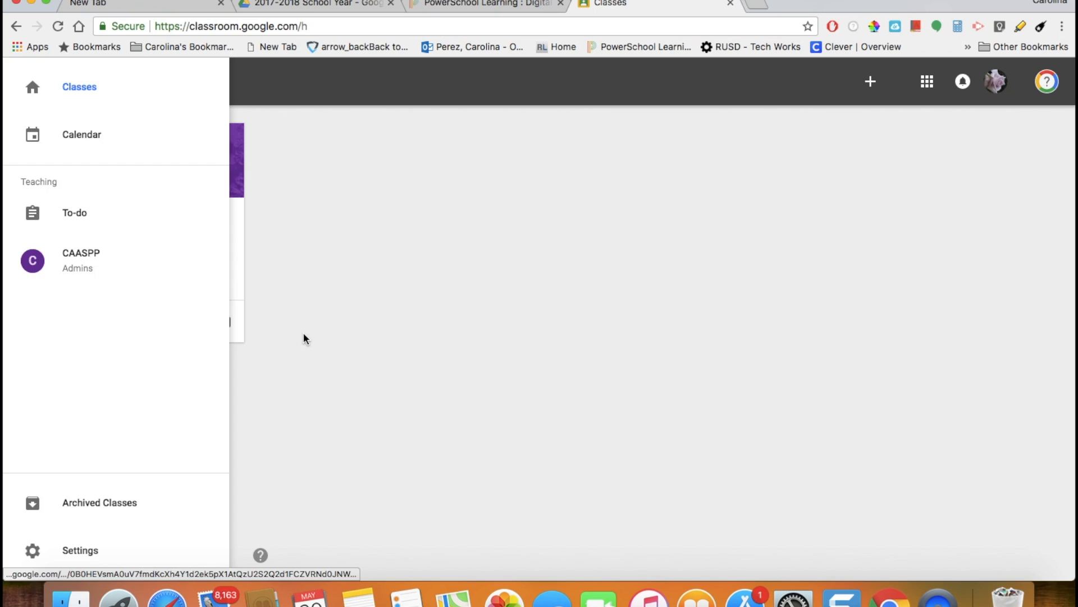
click(302, 339)
click(31, 84)
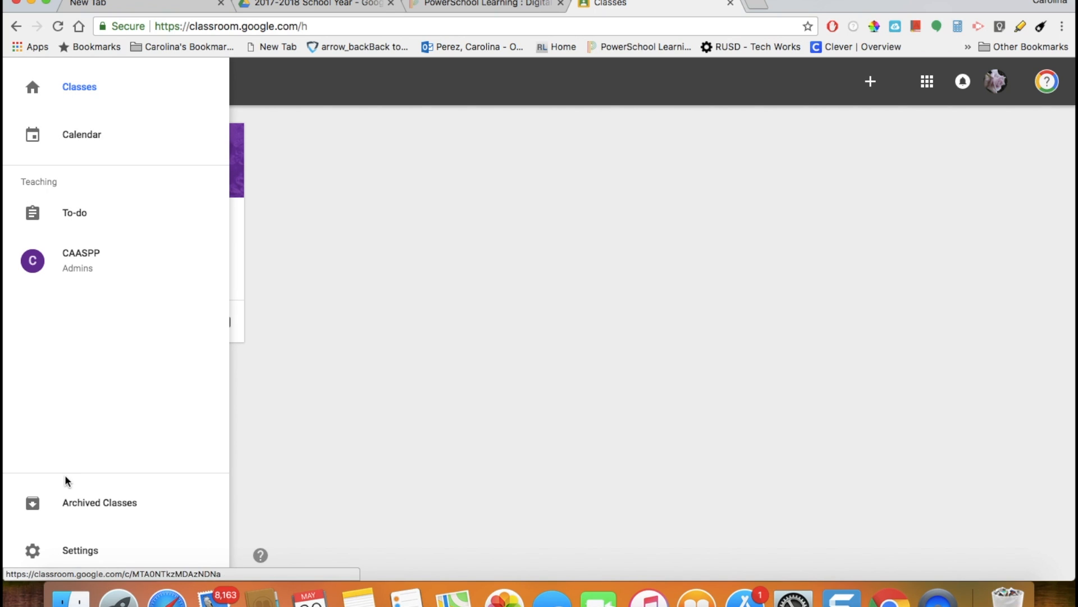
click(109, 506)
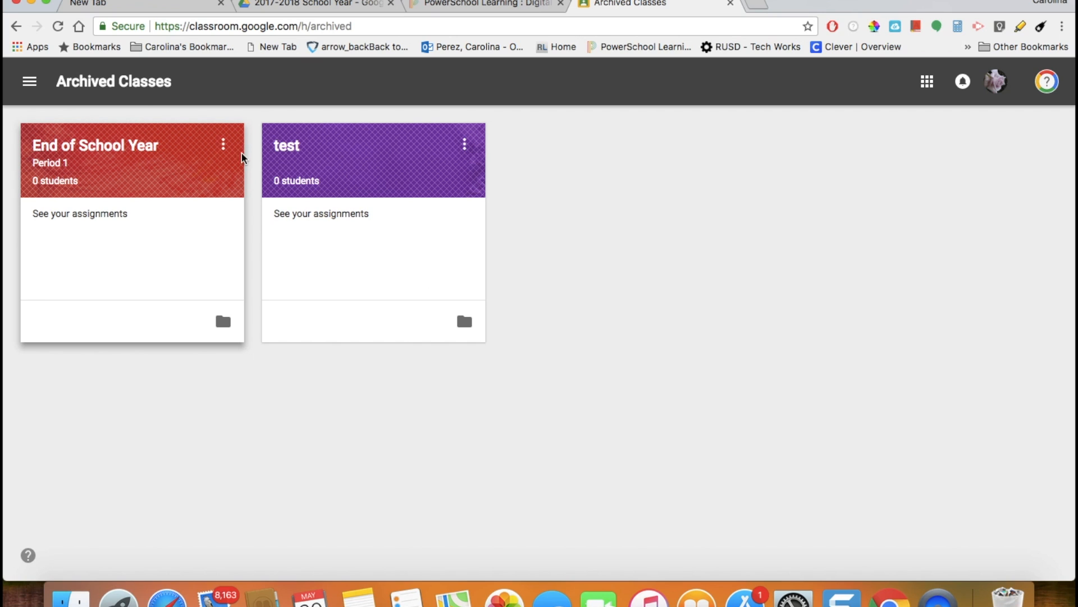
click(224, 147)
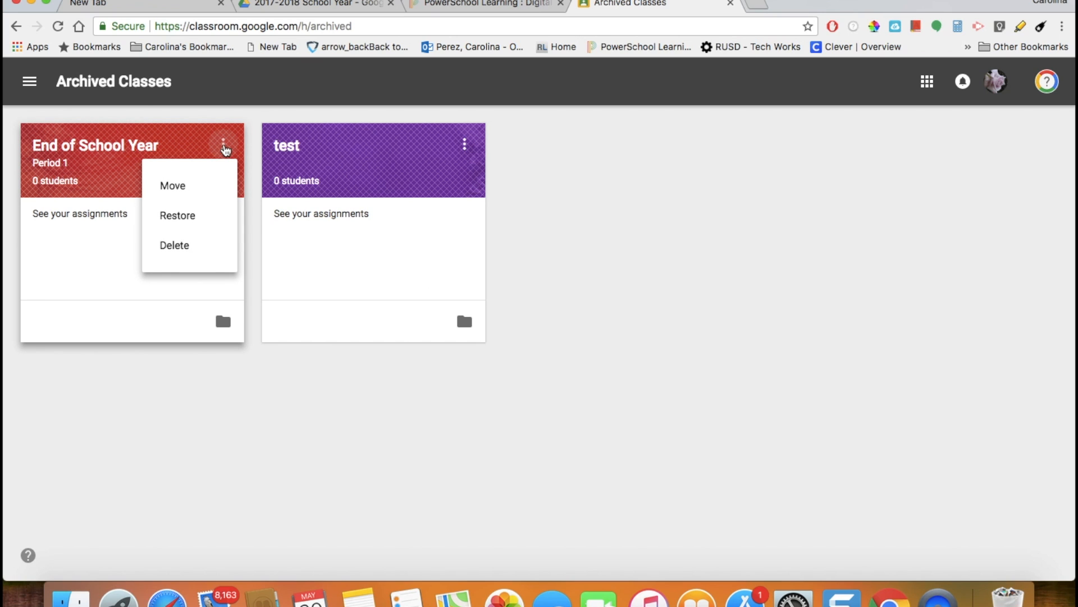
click(181, 217)
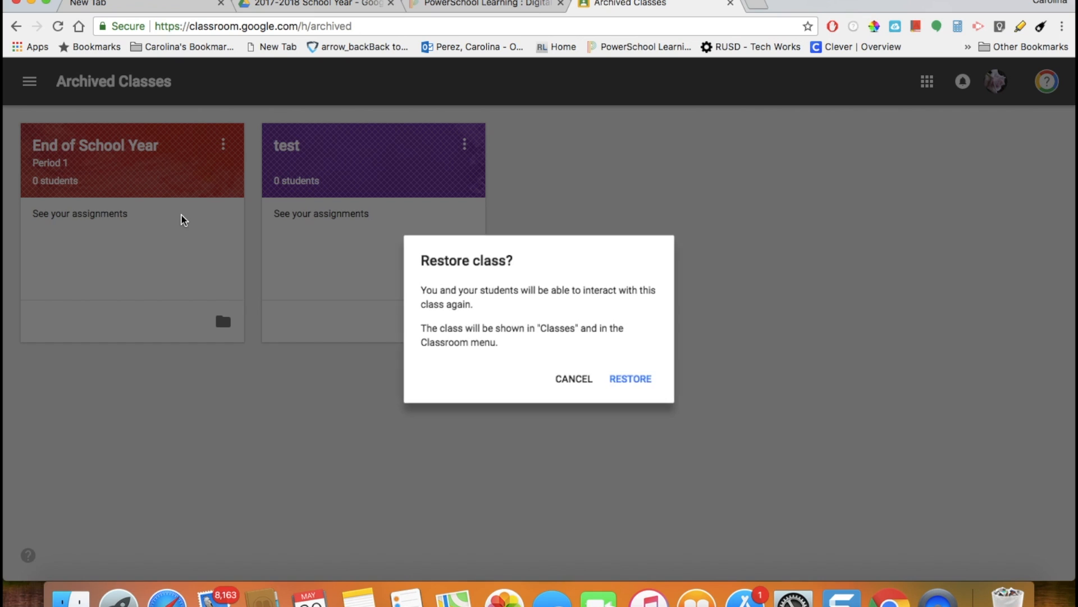
click(625, 381)
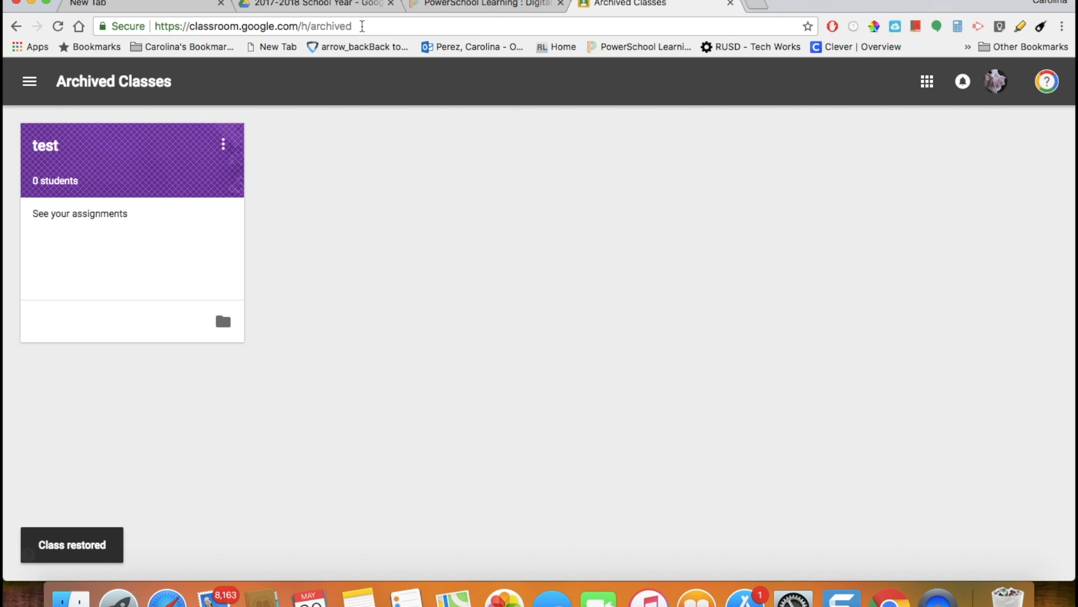
Switch to Google Drive and move the Classroom folder from My Drive into the 2017-2018 School Year folder
click(344, 3)
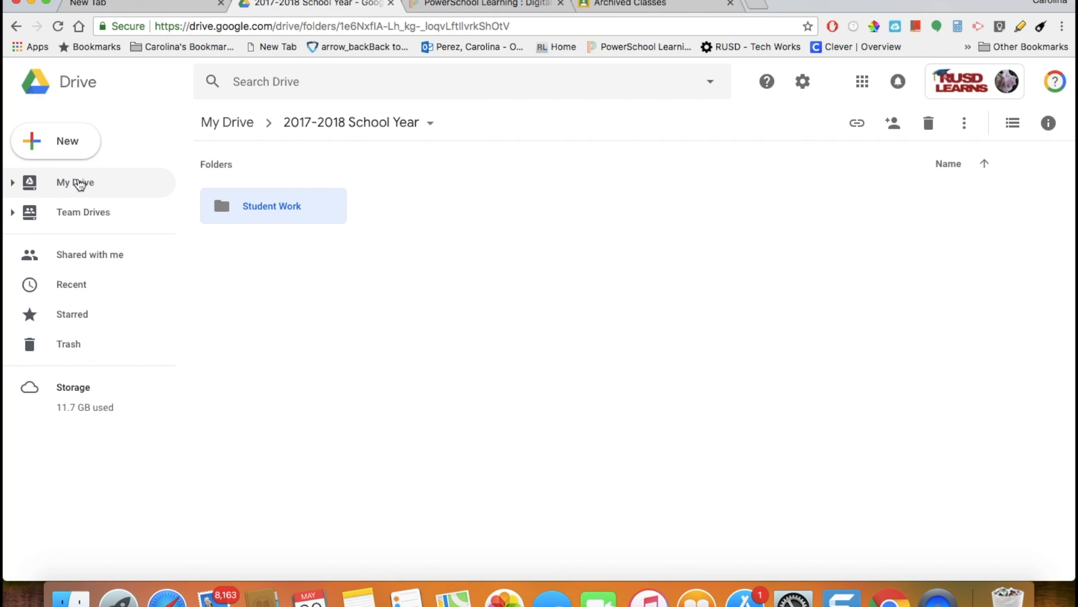
click(79, 183)
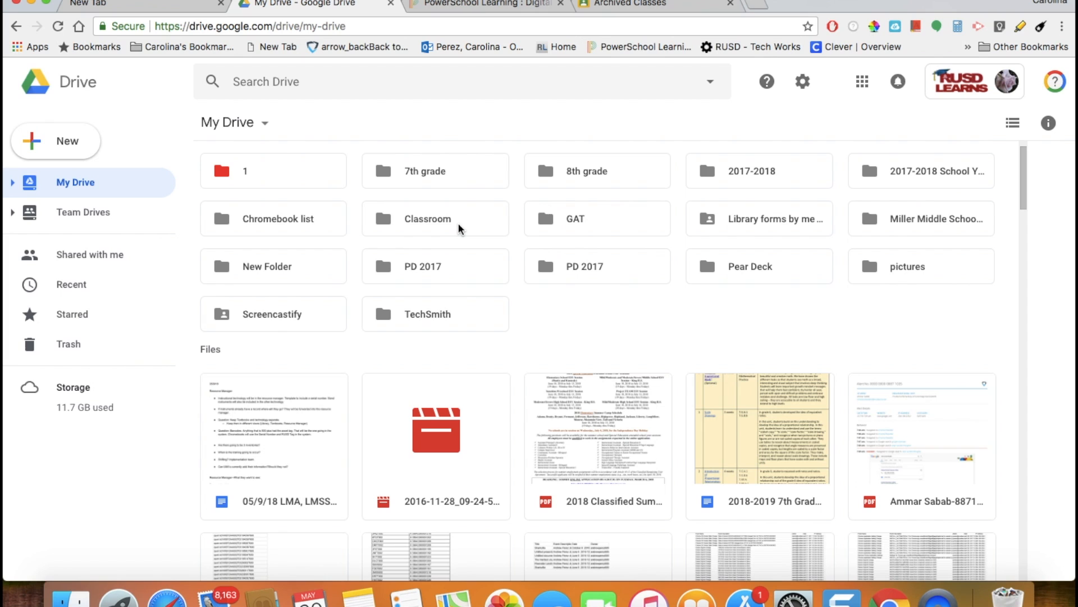
right_click(459, 228)
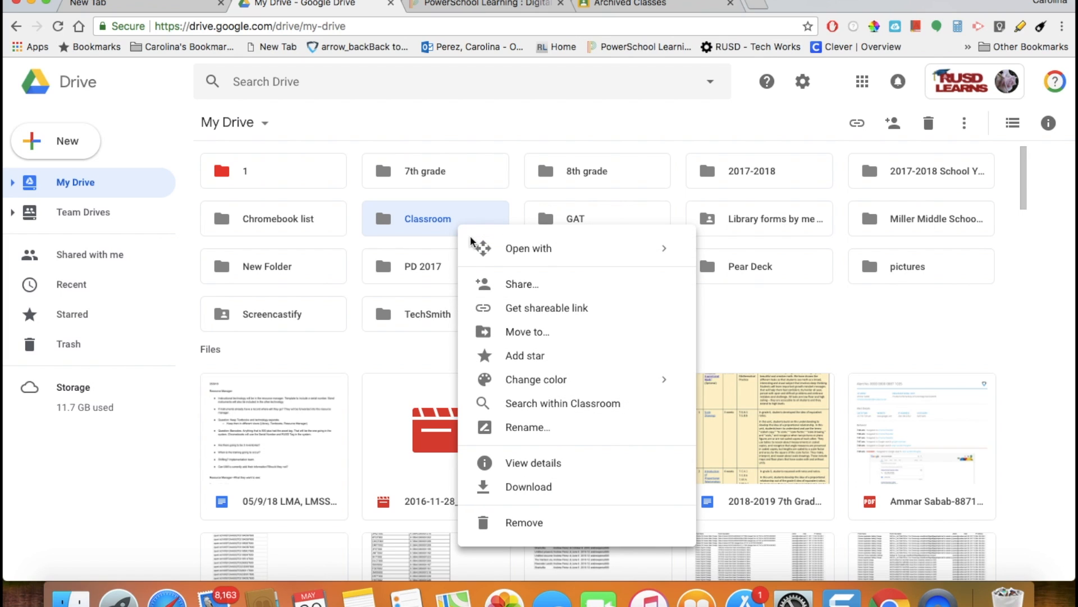
click(524, 339)
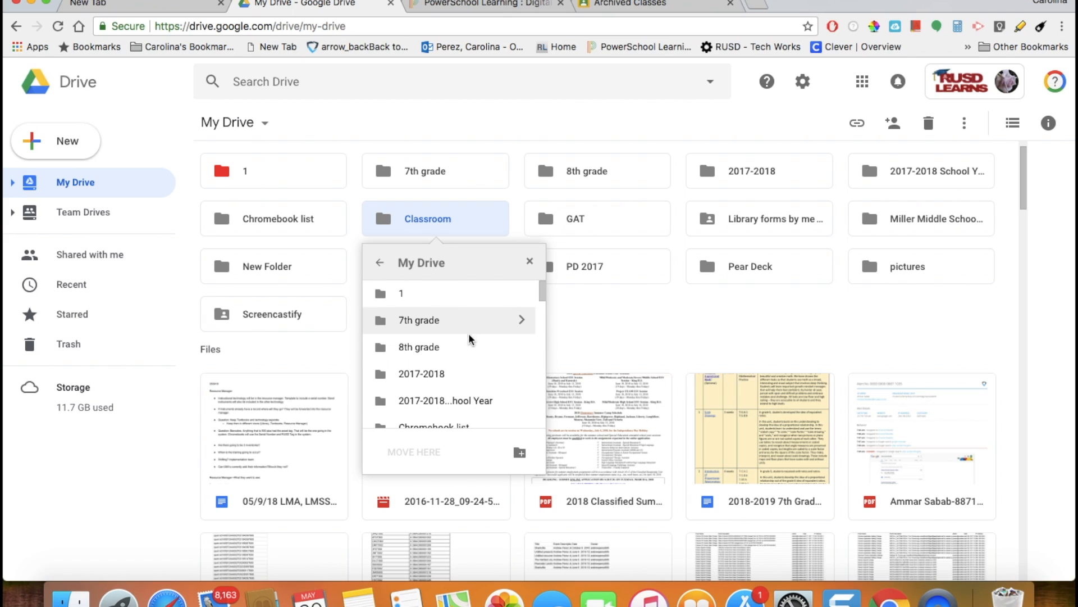
click(455, 407)
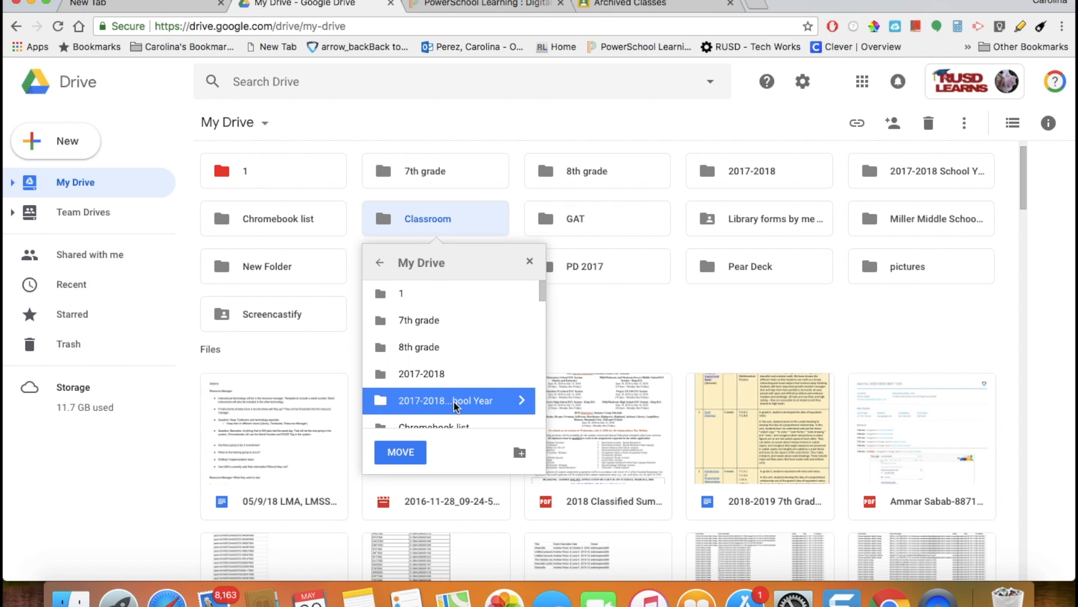
click(400, 452)
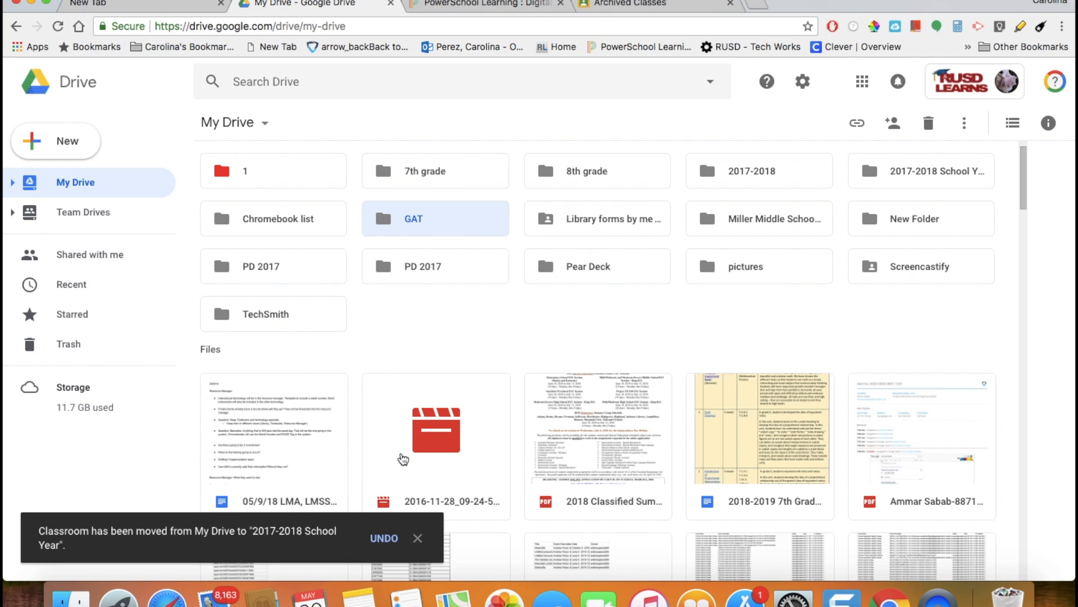
Switch to the blank new browser tab
click(176, 3)
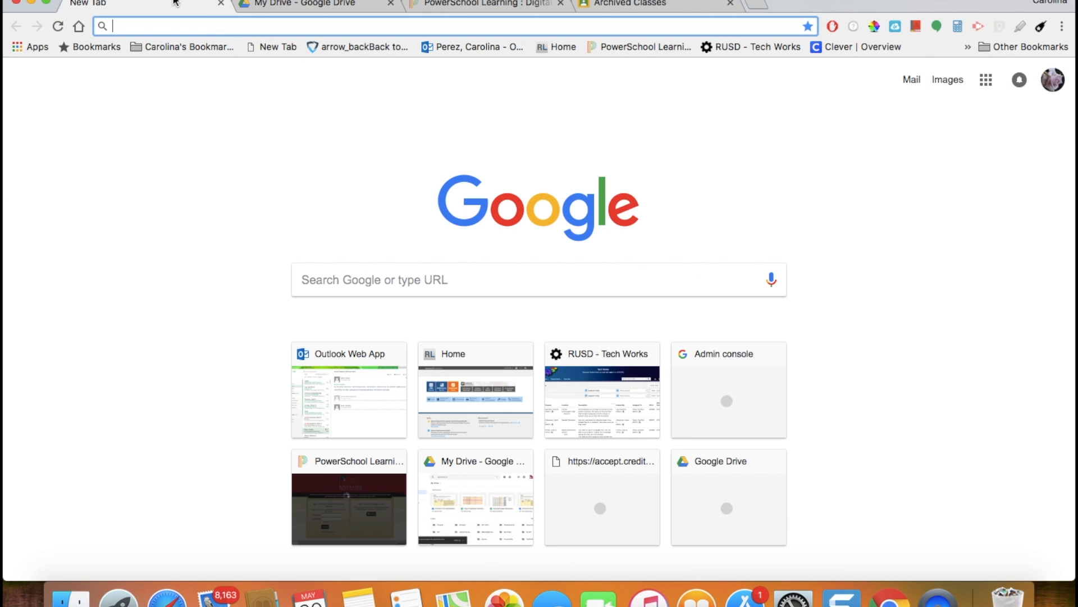